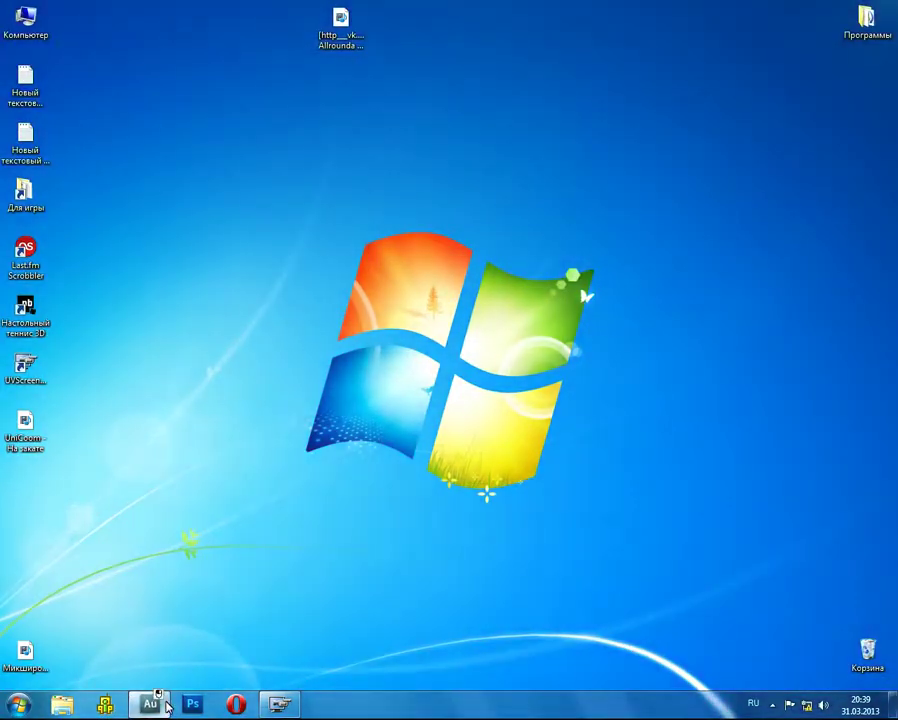
Switch to the open Adobe Audition session and examine the instrumental on Track 1 and the vocal tracks from the session start
left_click(156, 697)
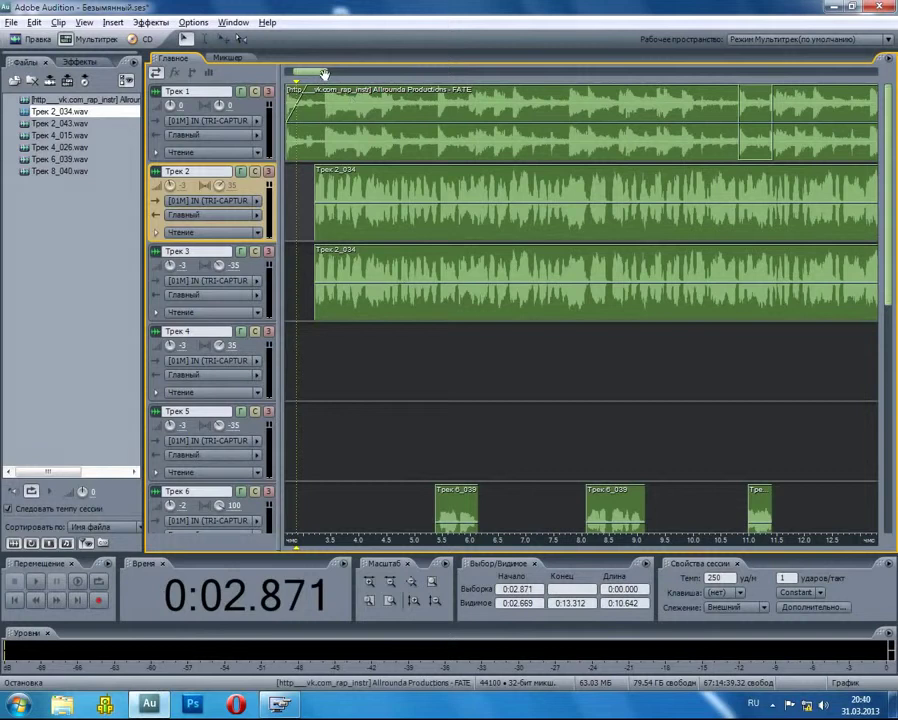
left_click_drag(324, 74, 348, 79)
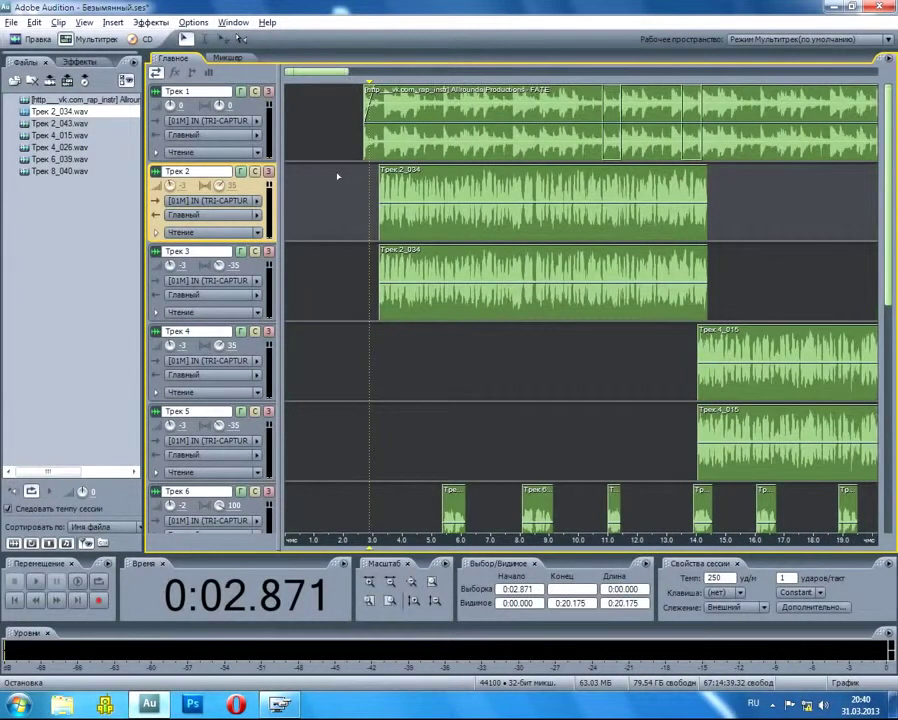
left_click(332, 180)
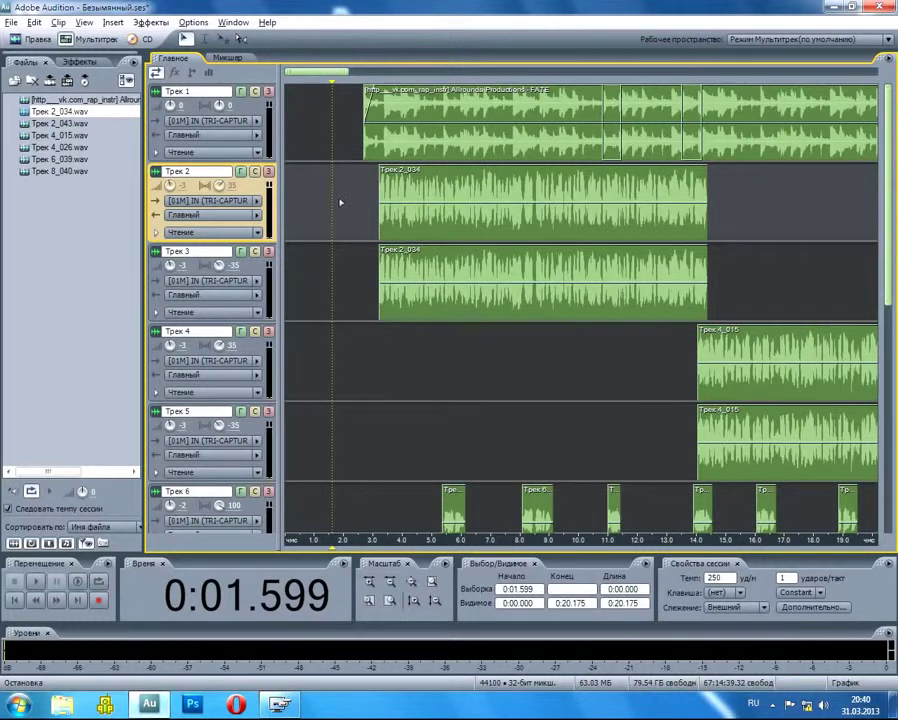
left_click(330, 142)
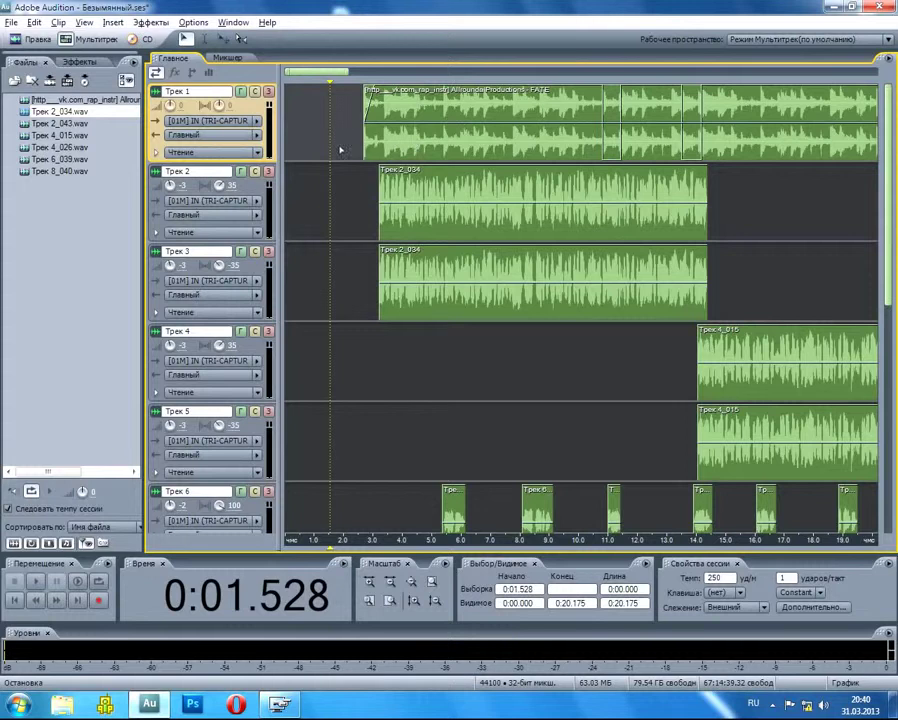
left_click(357, 216)
left_click(357, 289)
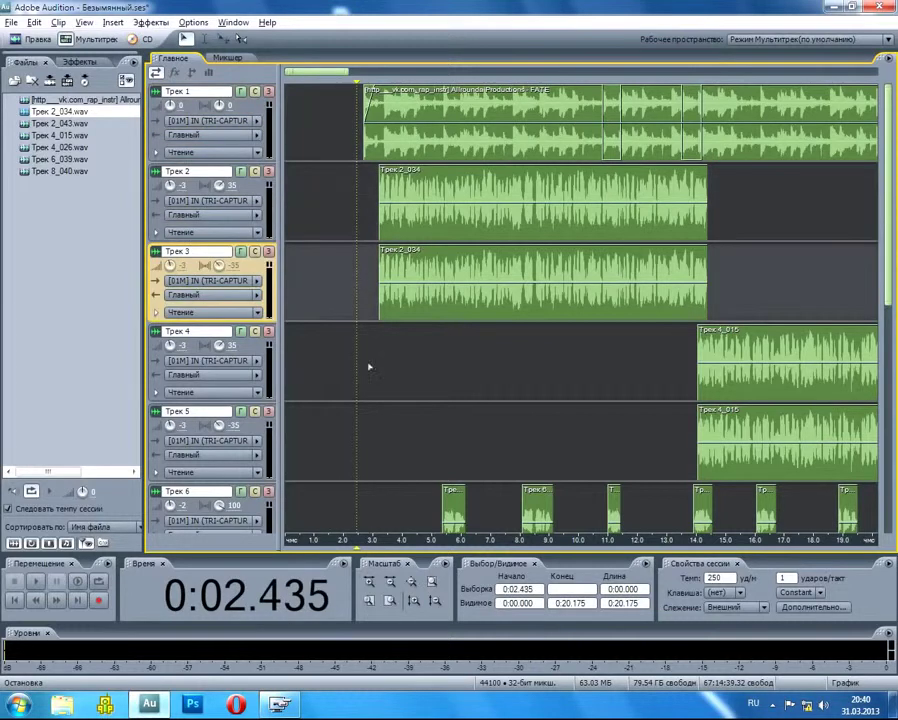
left_click(427, 370)
left_click(406, 440)
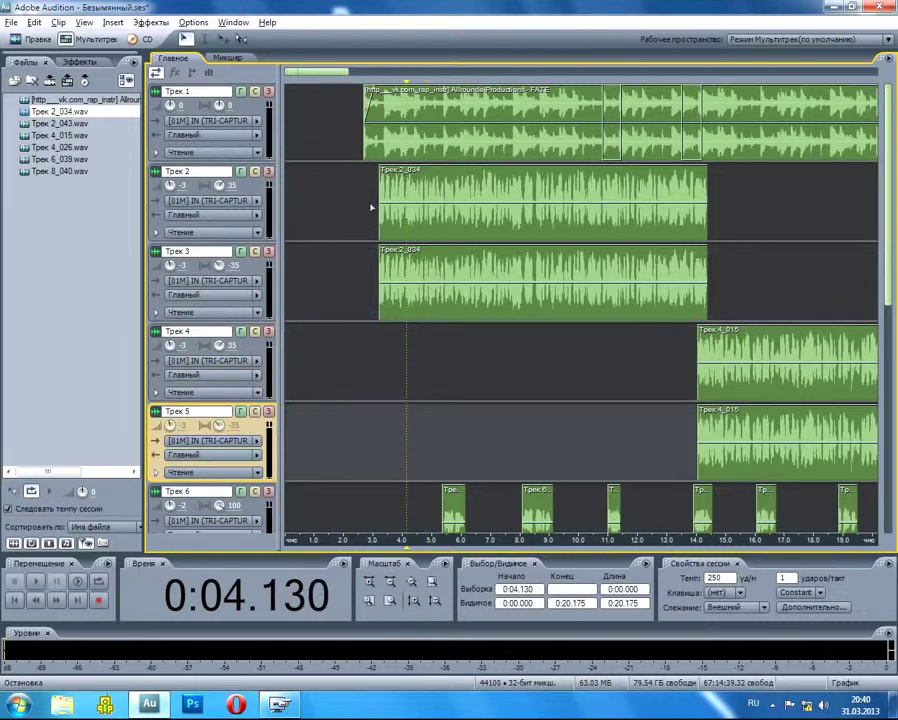
left_click(366, 208)
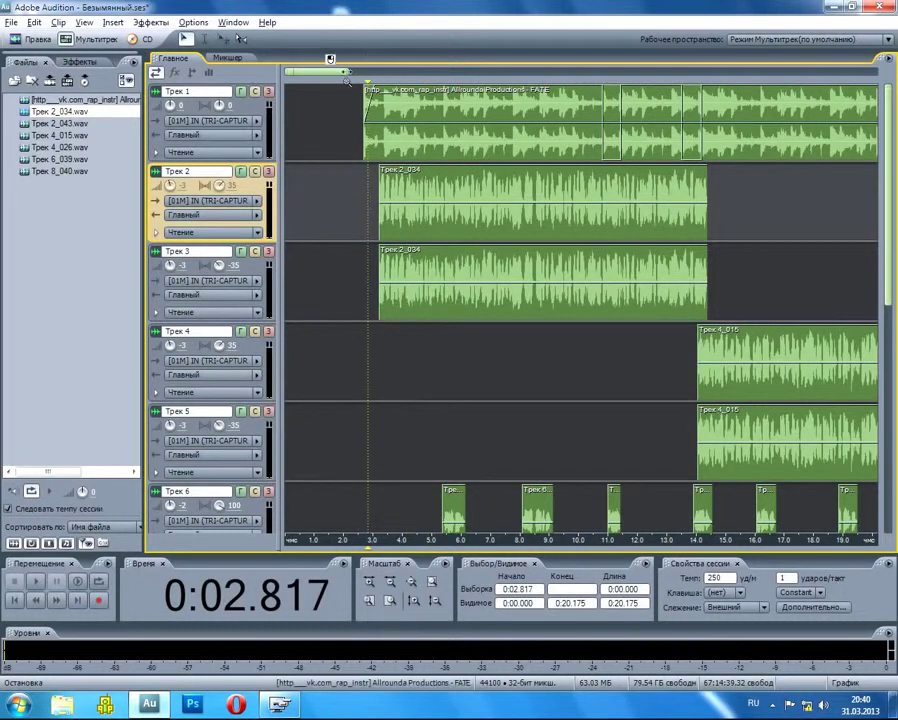
left_click_drag(348, 71, 412, 72)
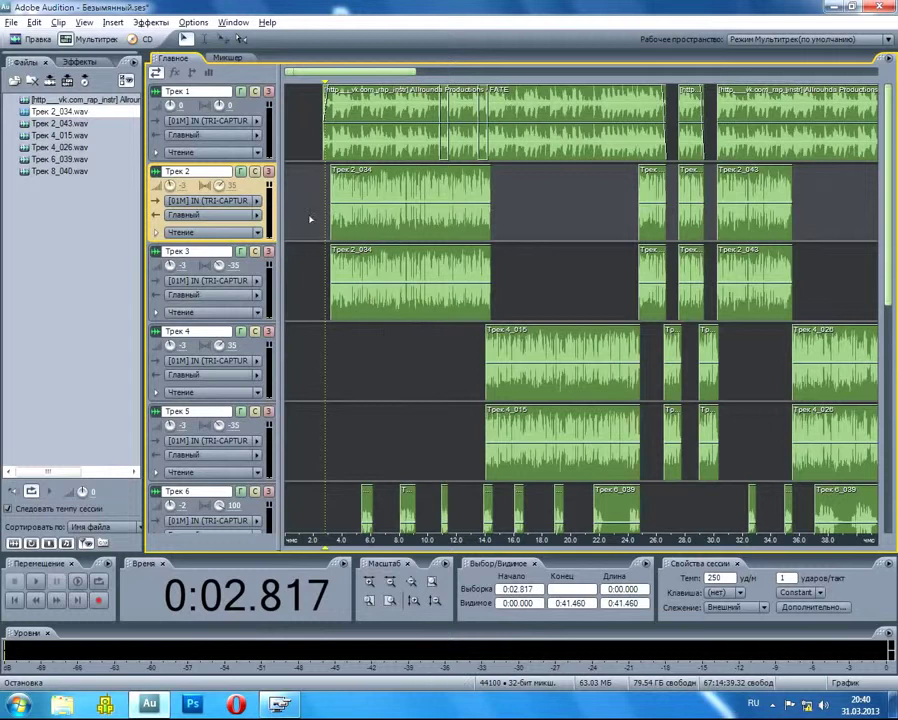
left_click(322, 212)
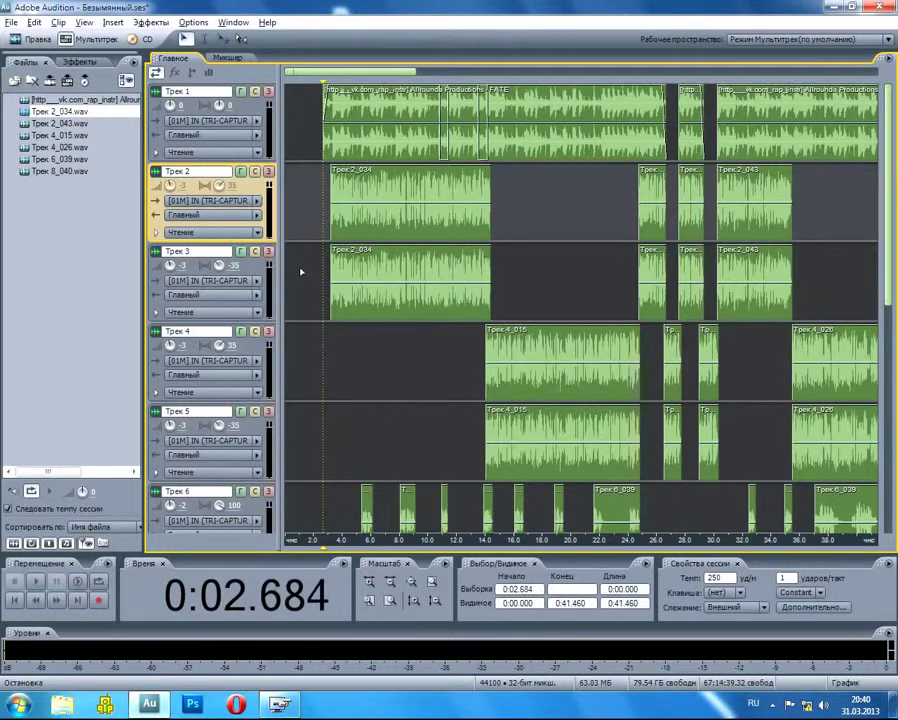
left_click(311, 205)
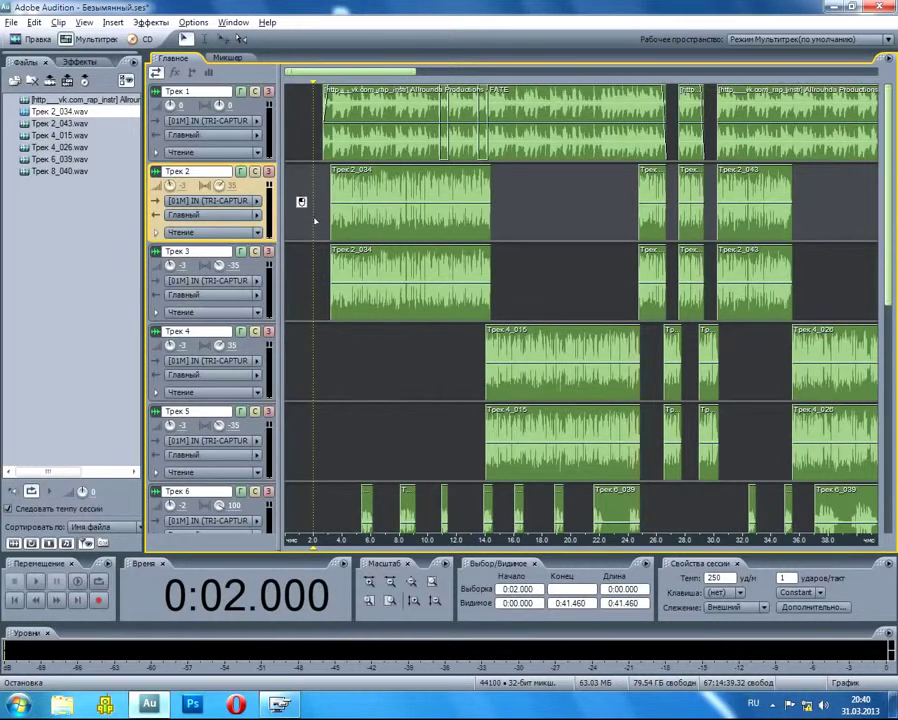
left_click(323, 222)
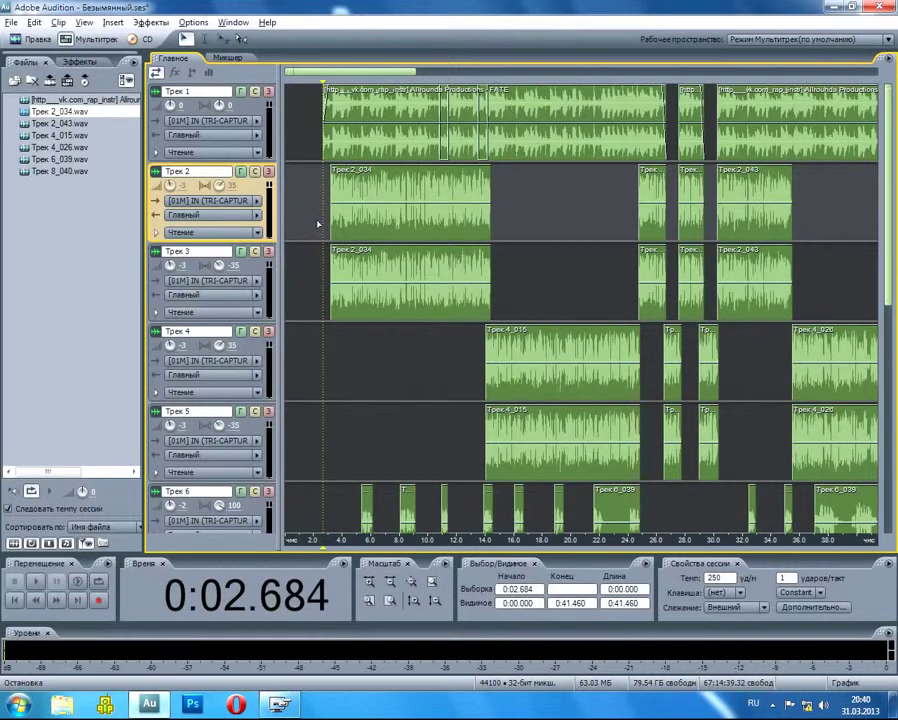
left_click(311, 212)
left_click(303, 215)
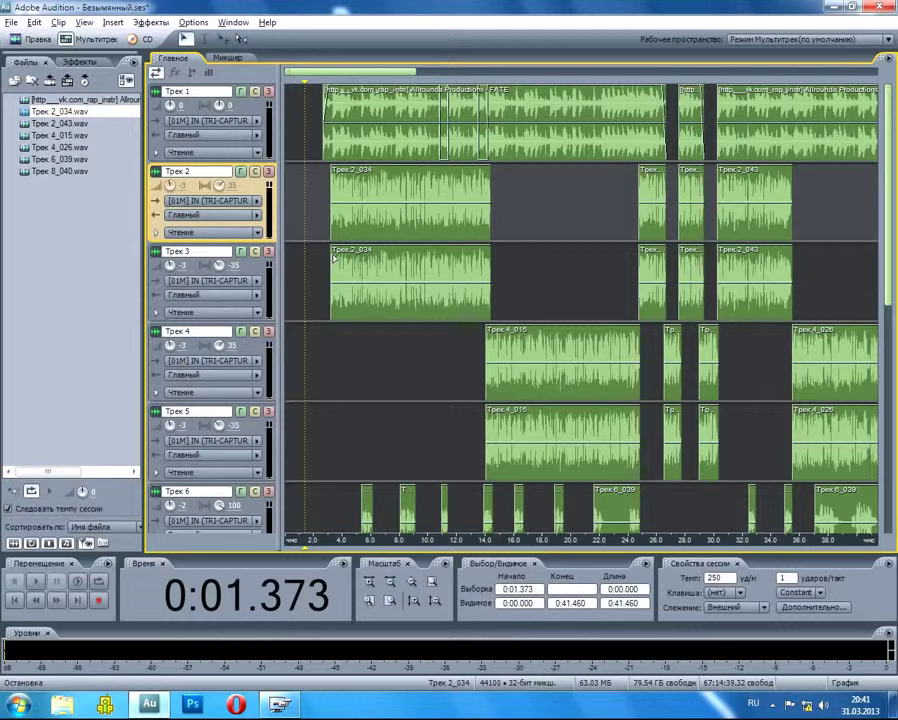
left_click(317, 185)
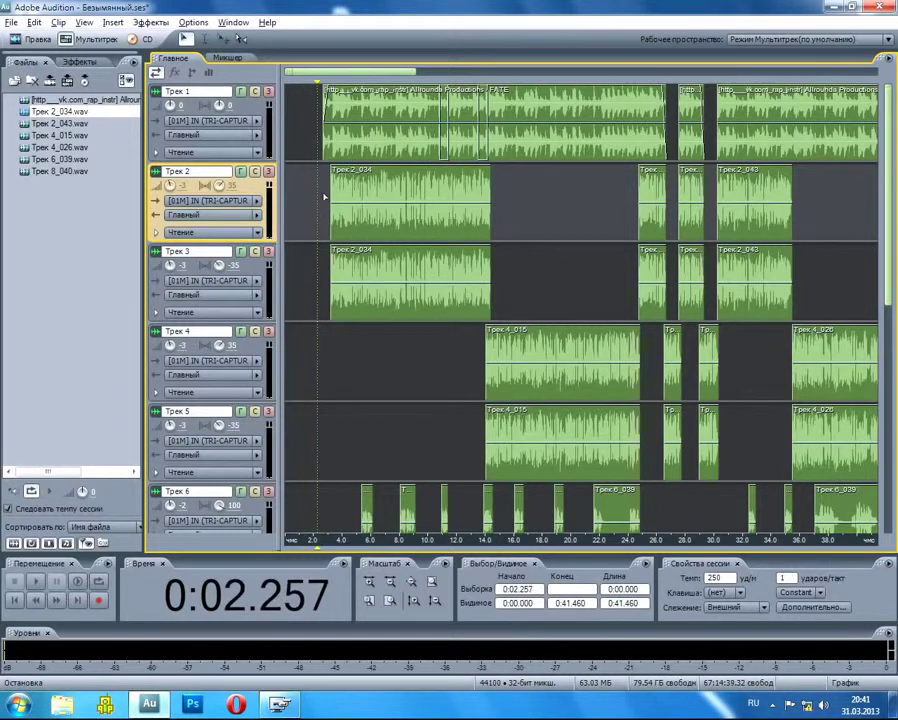
left_click(322, 204)
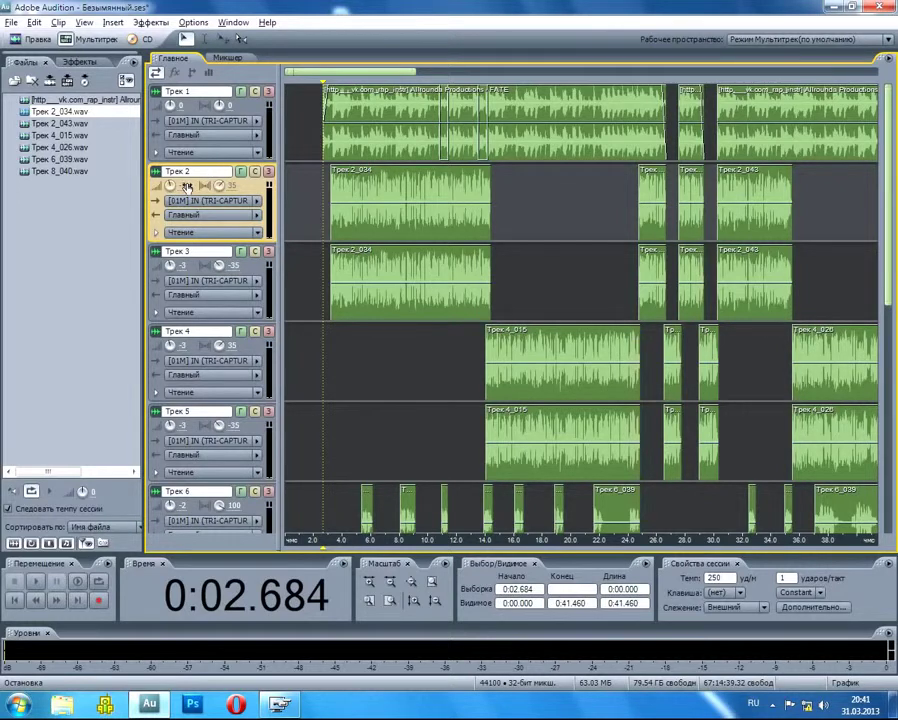
left_click(315, 200)
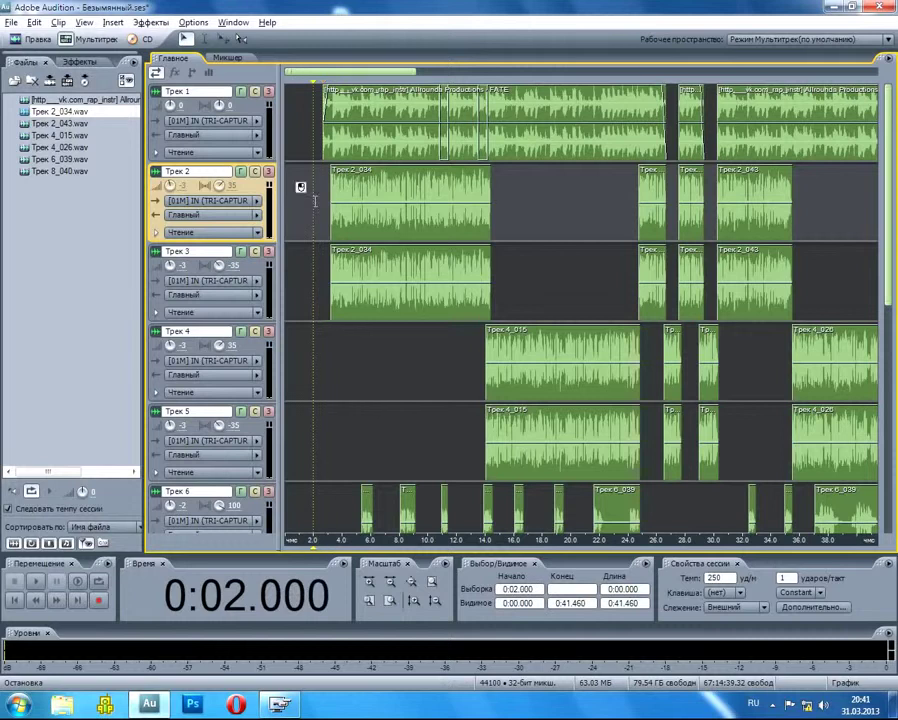
left_click(308, 215)
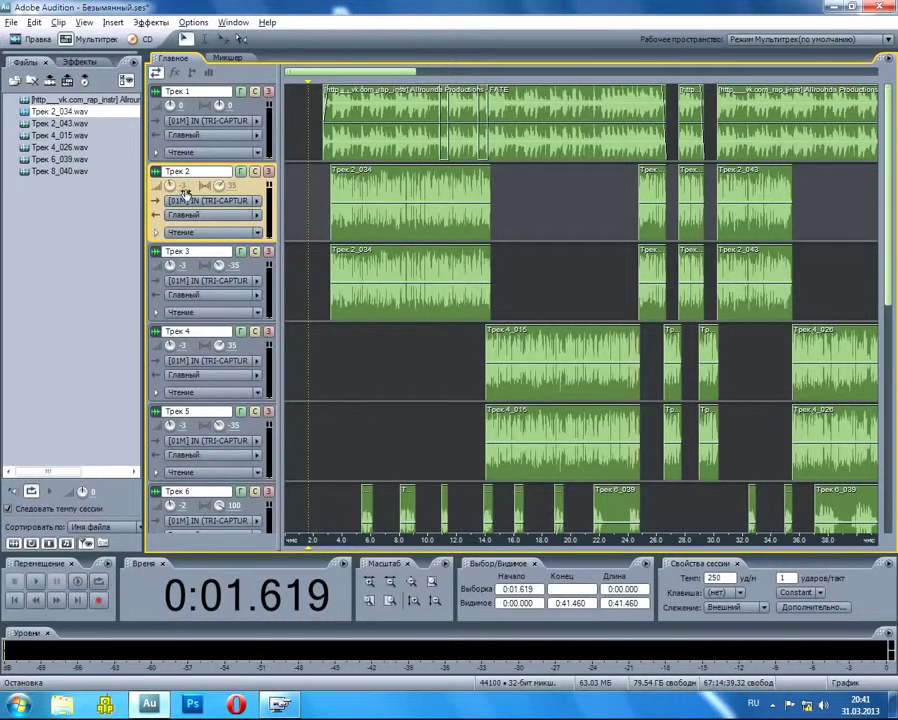
left_click(317, 204)
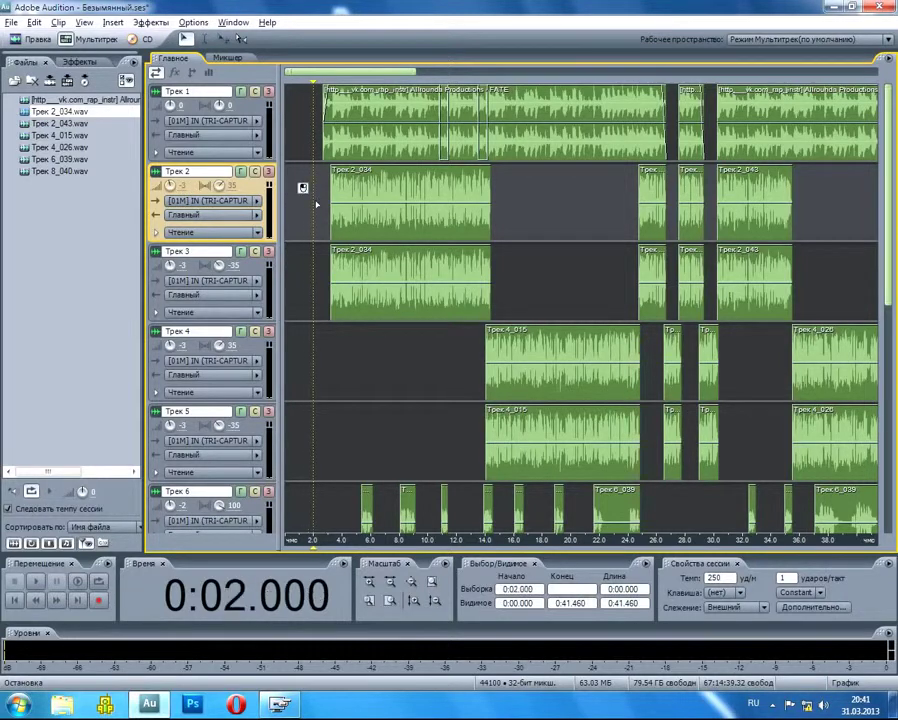
left_click(318, 208)
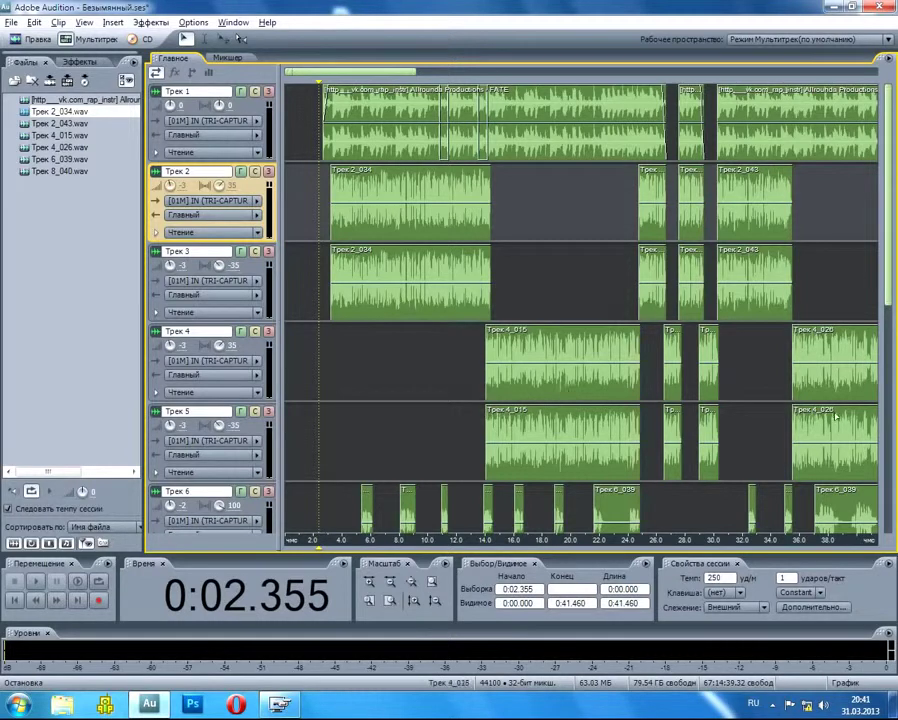
Examine the clip layout and the volume and pan settings of Tracks 4 to 7
left_click_drag(885, 194, 885, 287)
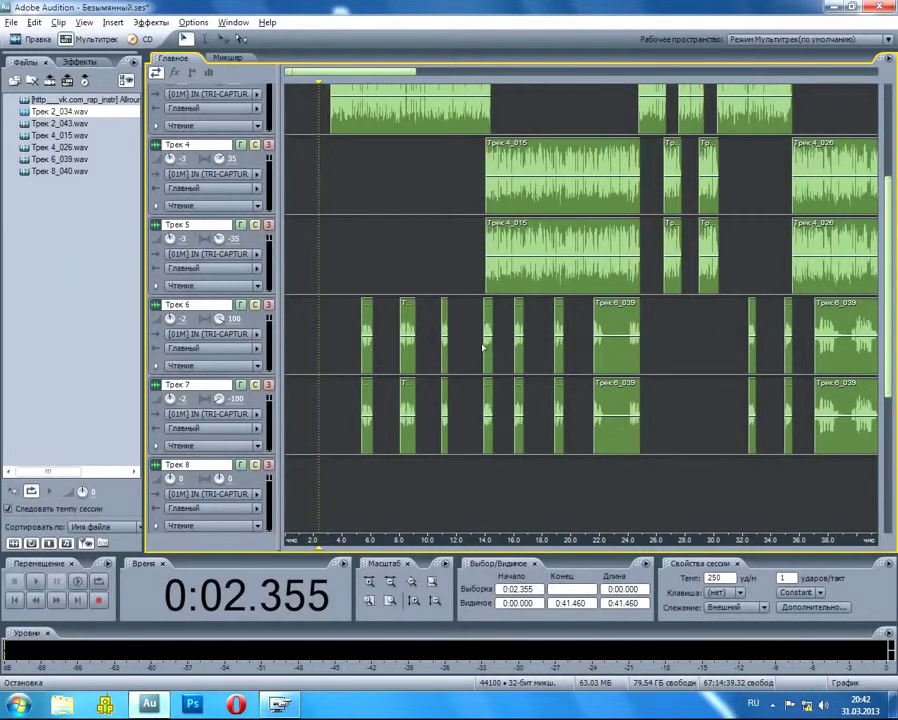
left_click(317, 345)
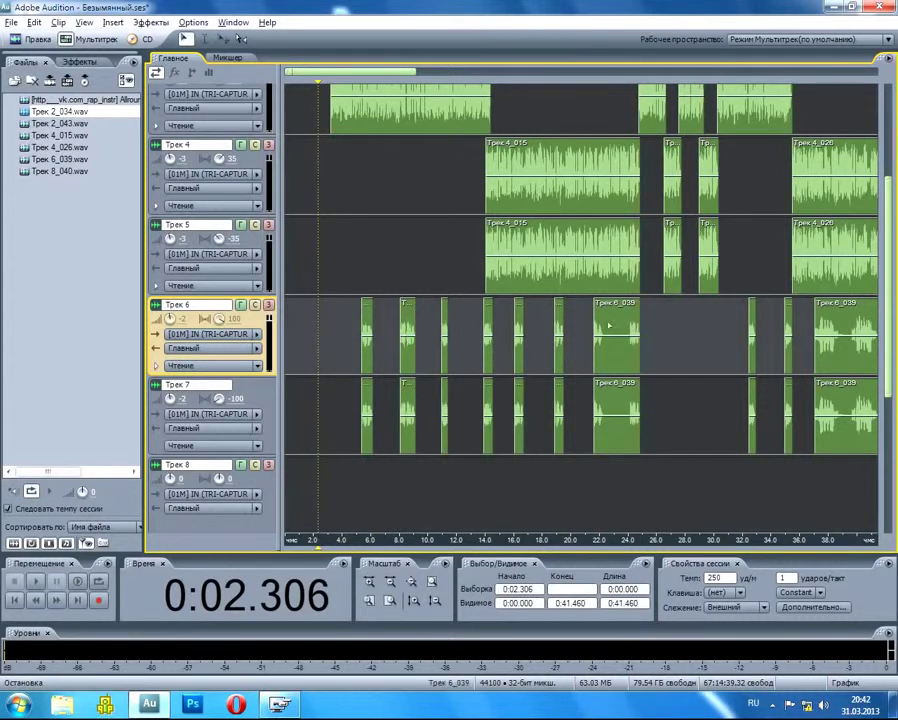
left_click(508, 198)
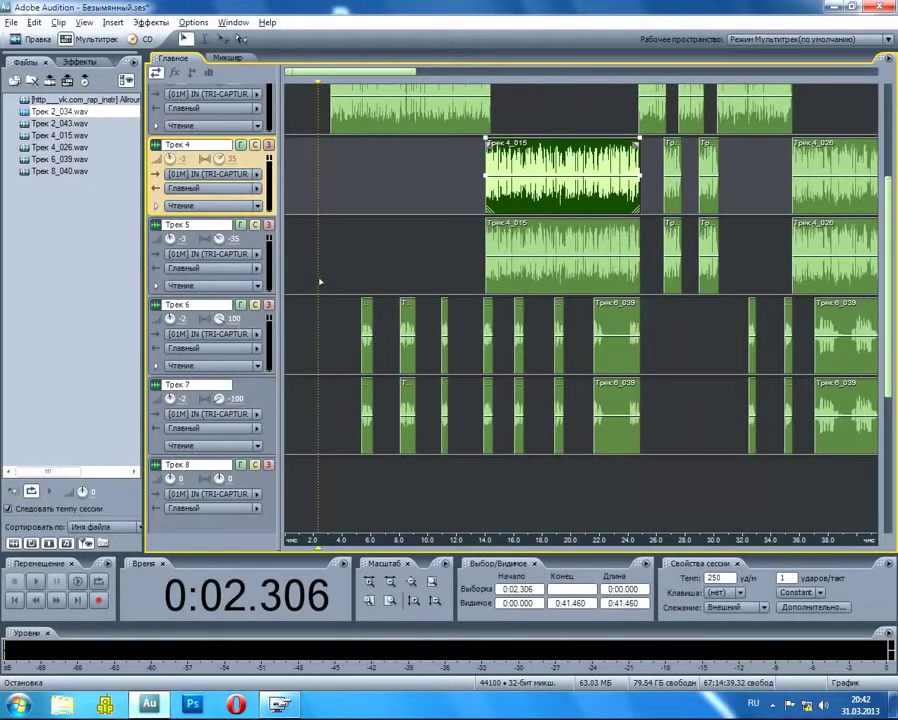
left_click(330, 334)
left_click(328, 386)
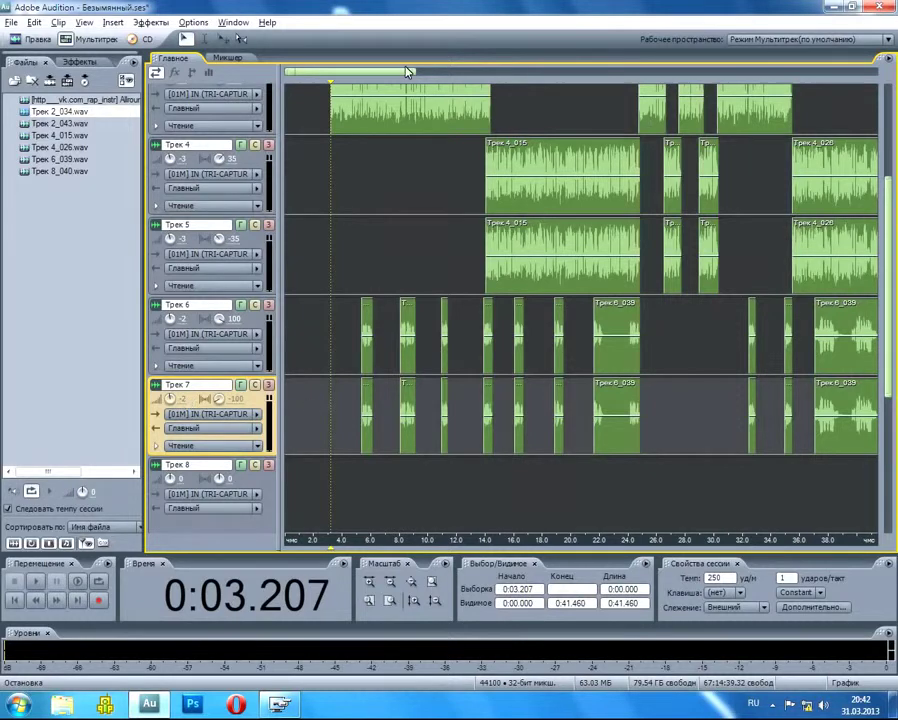
left_click_drag(415, 72, 478, 72)
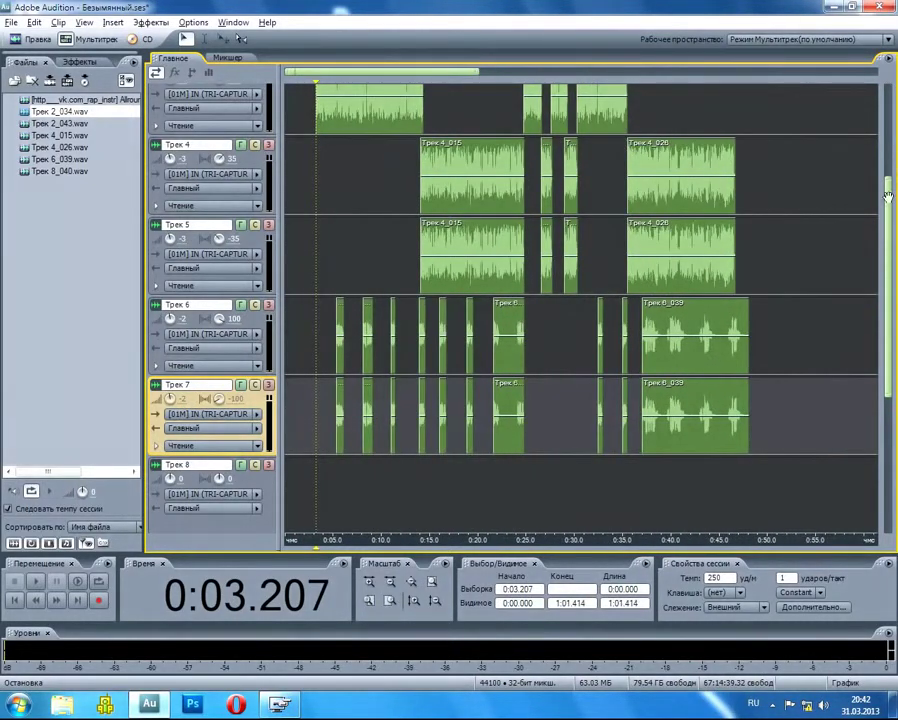
left_click_drag(888, 196, 875, 115)
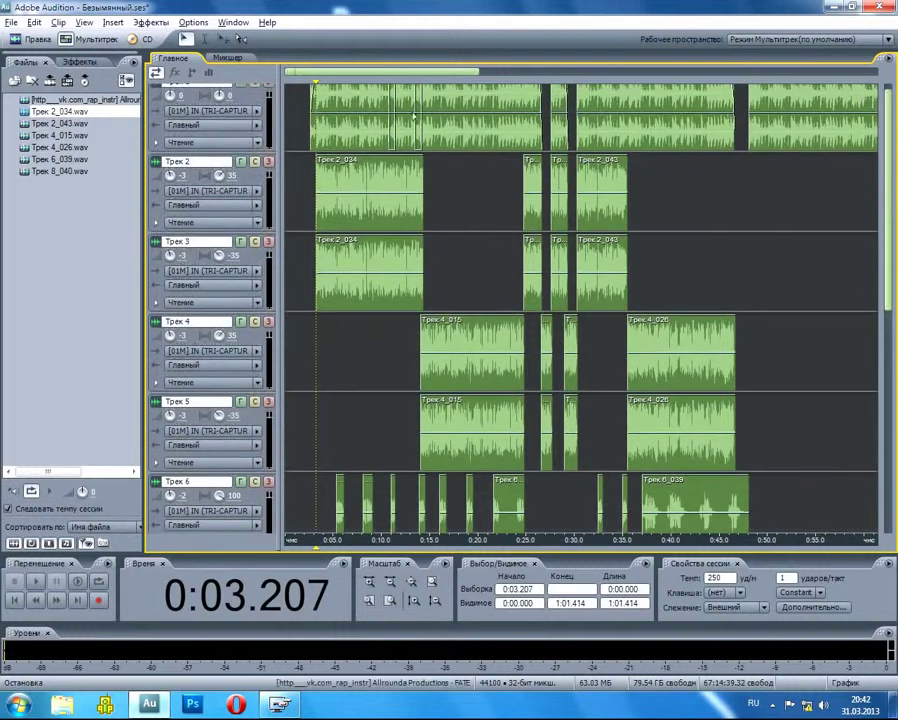
Examine the opening fade-in of the Track 1 instrumental and its split segment from 0:10.823 to 0:11.416 against the vocals
left_click_drag(478, 72, 323, 74)
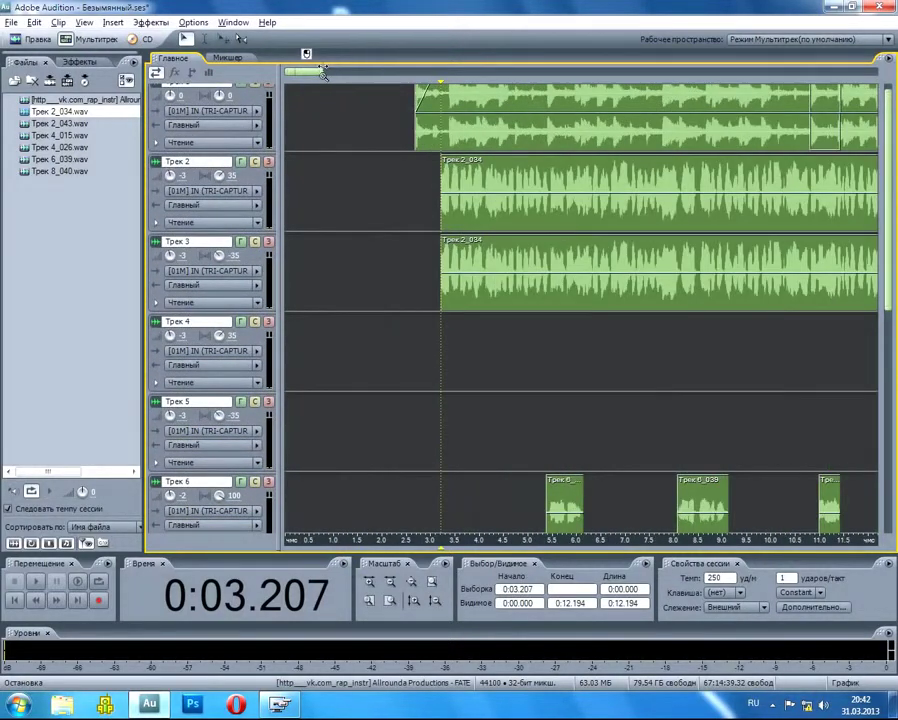
scroll(612, 120, "up", 1)
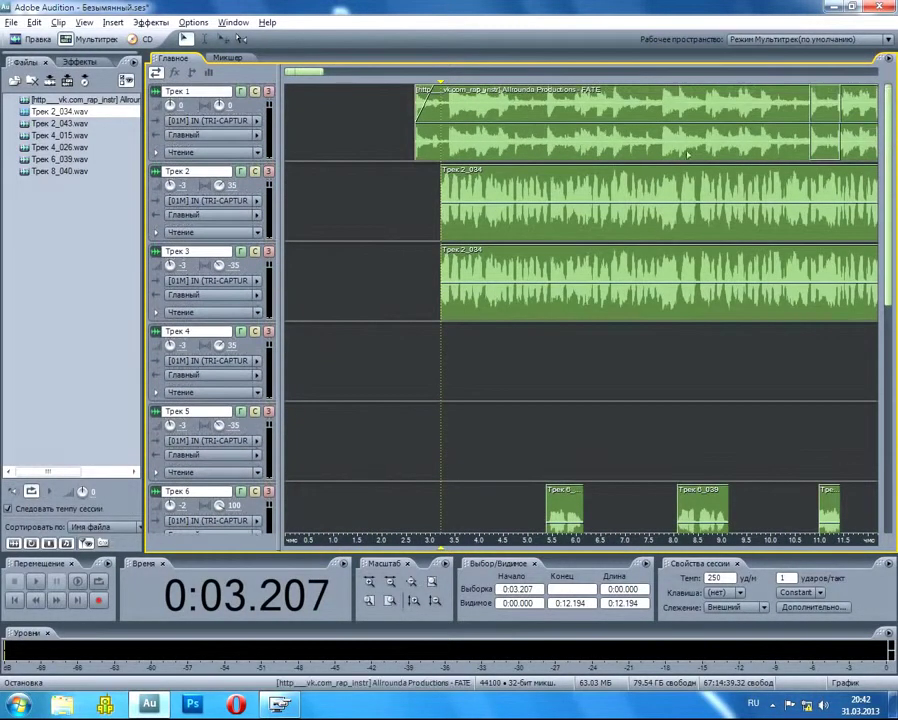
left_click(414, 124)
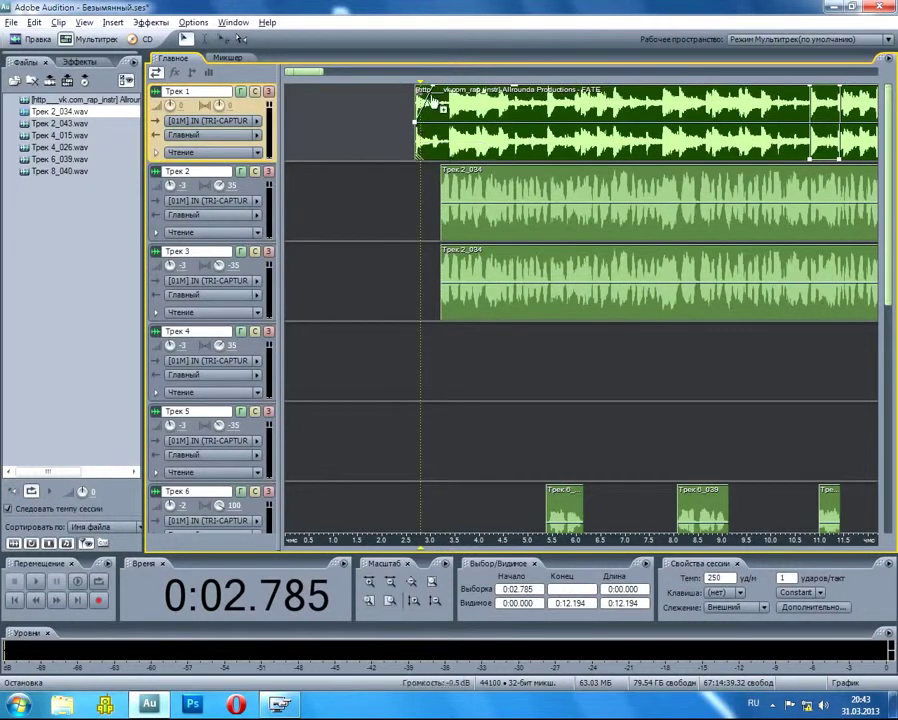
mouse_move(485, 90)
left_mouse_down()
mouse_move(472, 155)
mouse_move(474, 85)
left_mouse_up()
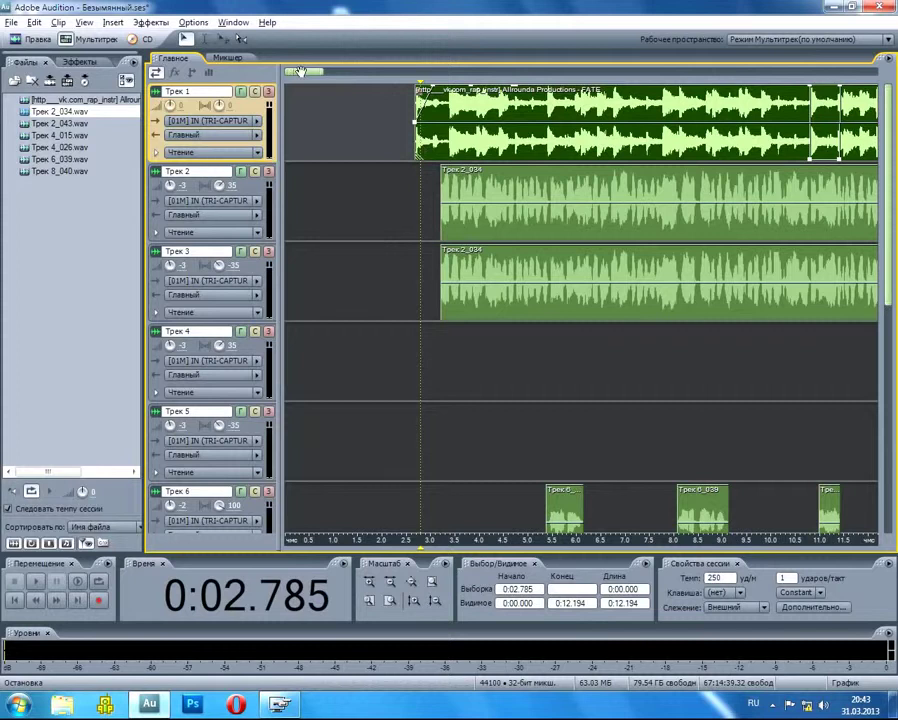
left_click_drag(300, 72, 305, 72)
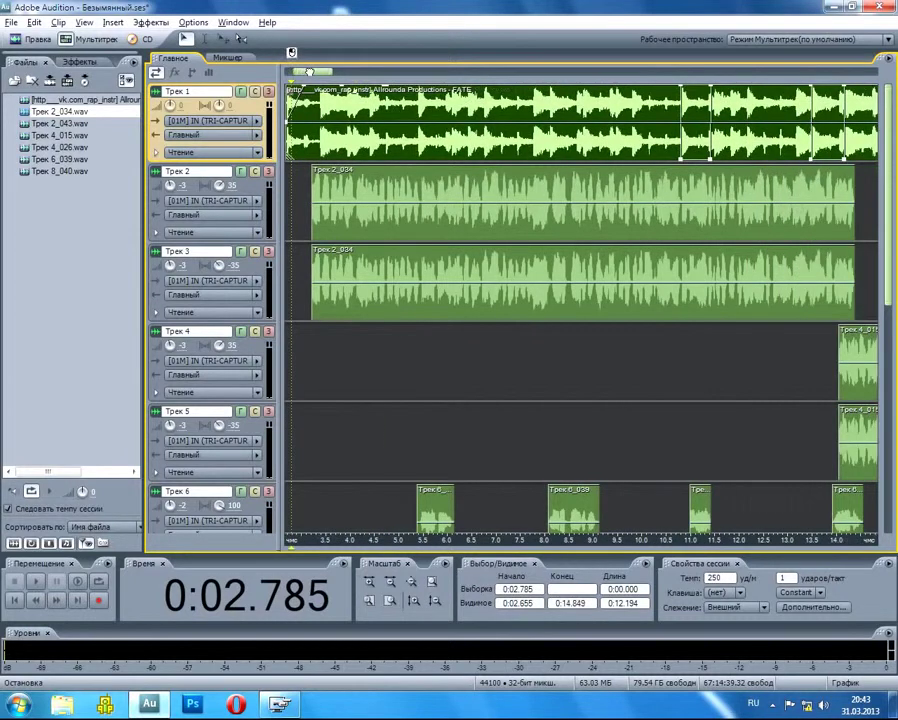
left_click_drag(310, 72, 326, 72)
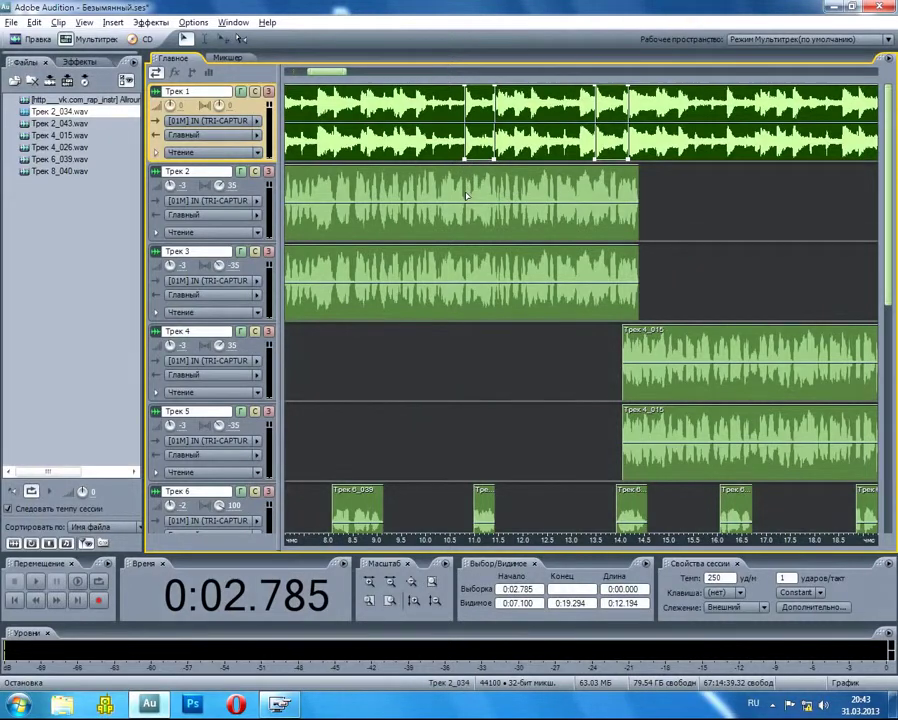
left_click_drag(466, 195, 495, 193)
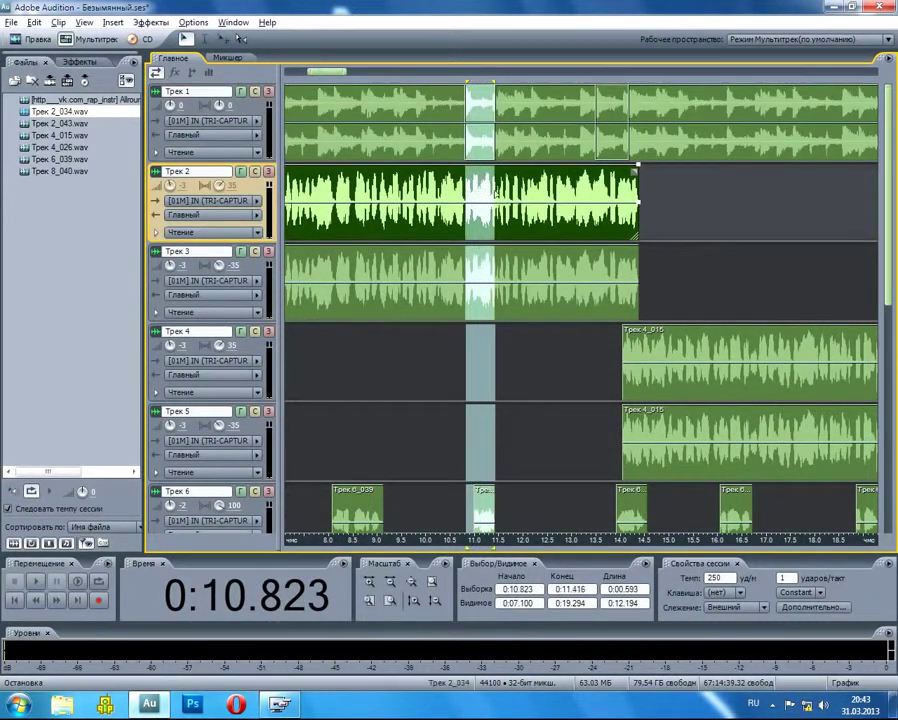
left_click(488, 213)
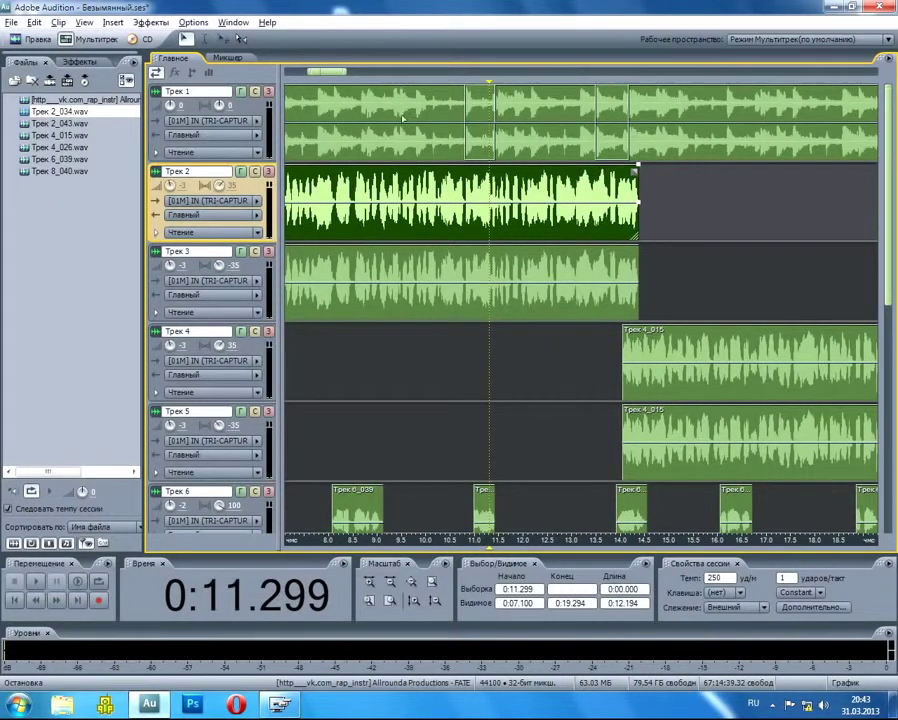
Apply a sinusoidal fade-in to the start of the short Track 1 instrumental clip, from 0:27.554 to 0:27.738
left_click_drag(325, 73, 369, 70)
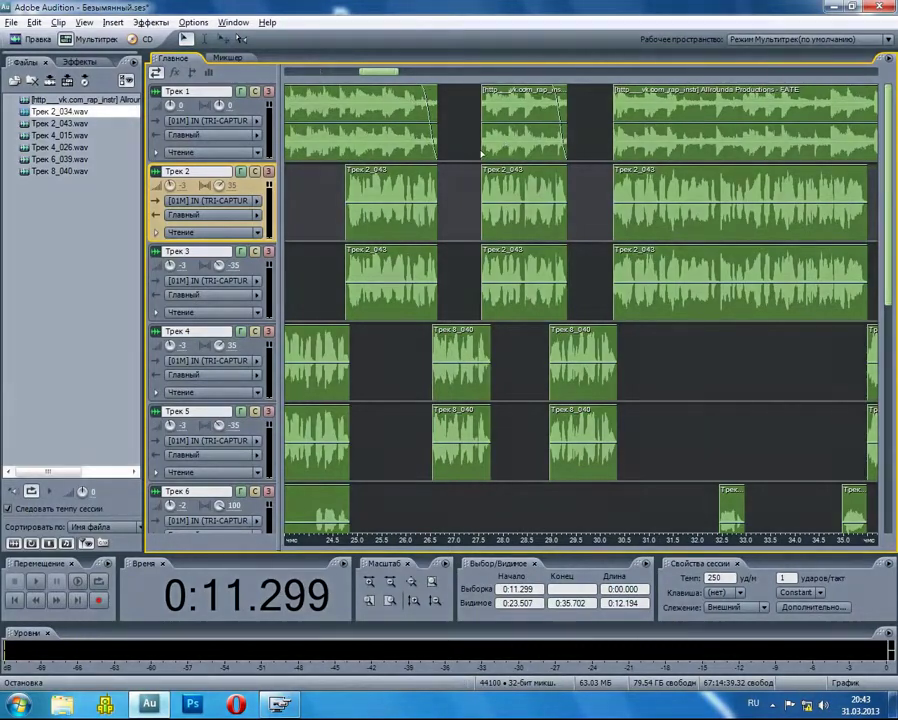
left_click_drag(490, 137, 481, 137)
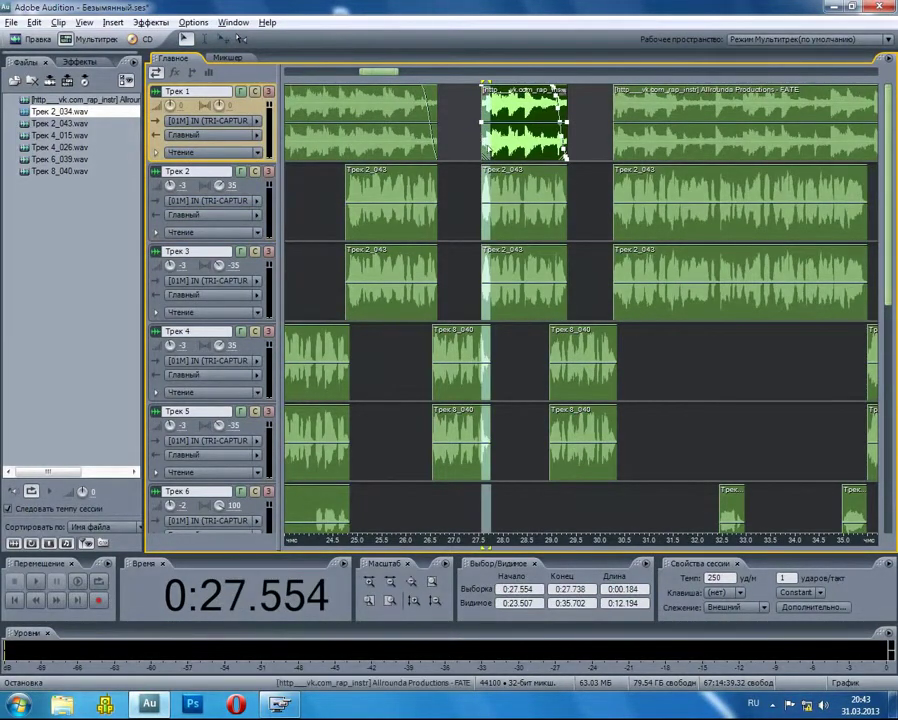
right_click(478, 137)
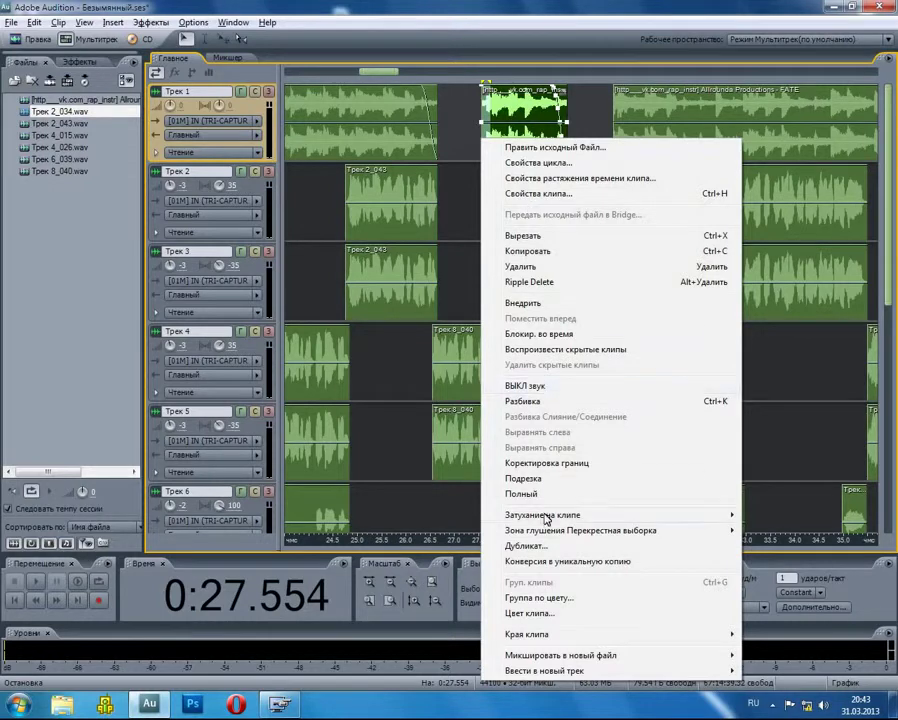
mouse_move(610, 530)
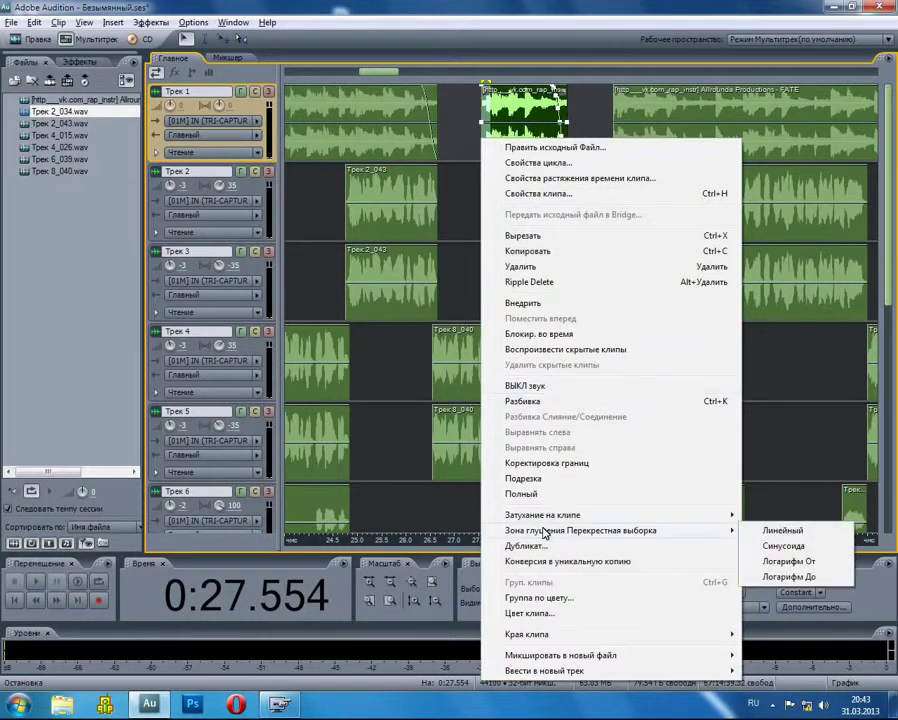
left_click(778, 546)
left_click(452, 142)
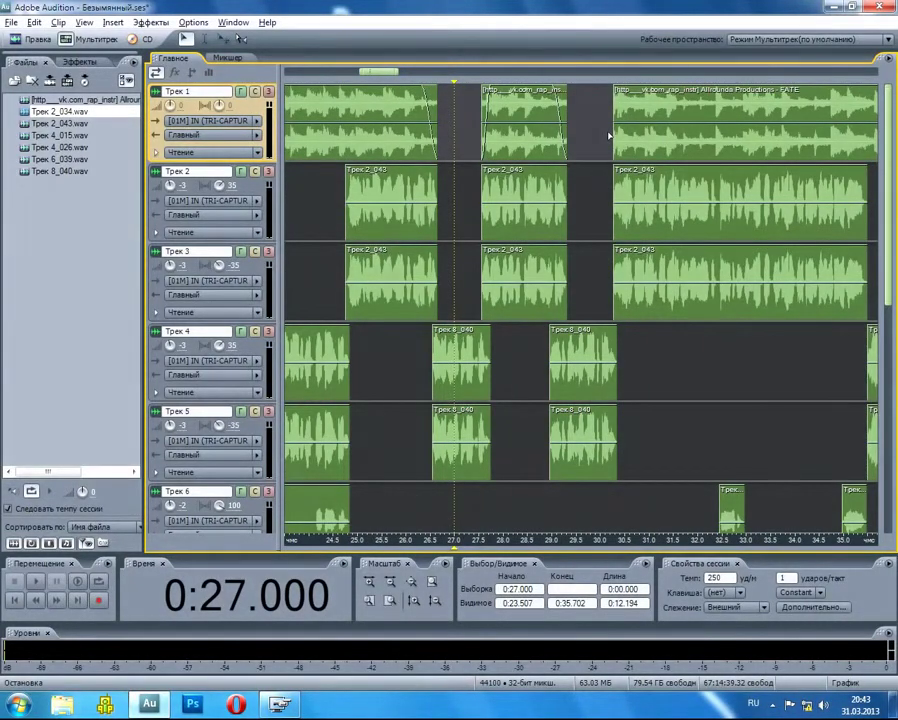
Apply a sinusoidal fade-in to the start of the long Track 1 instrumental clip, from 0:30.269 to 0:30.500
left_click_drag(604, 135, 610, 130)
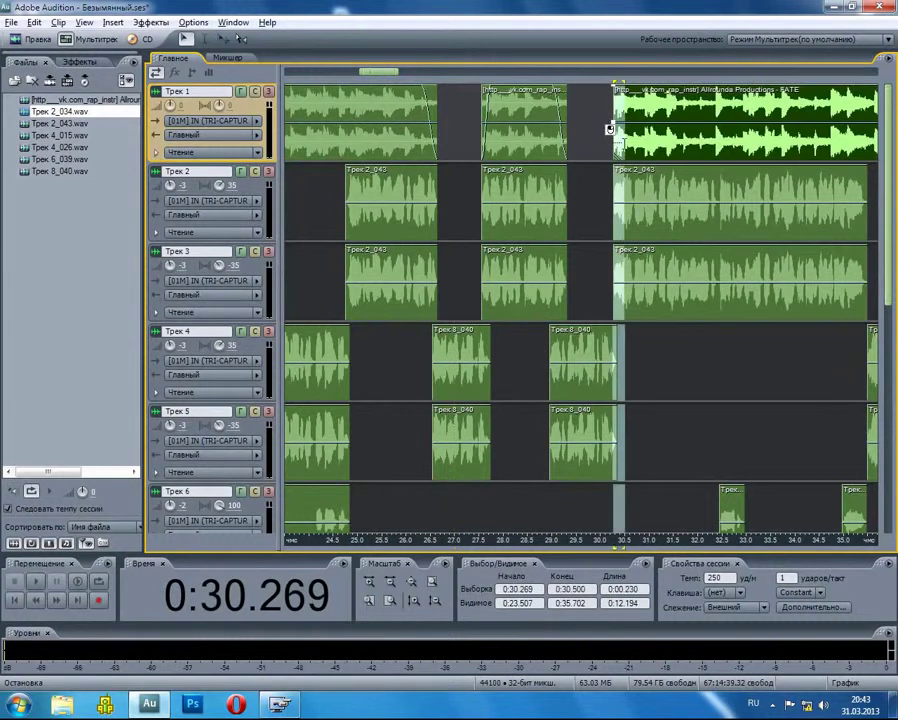
right_click(611, 131)
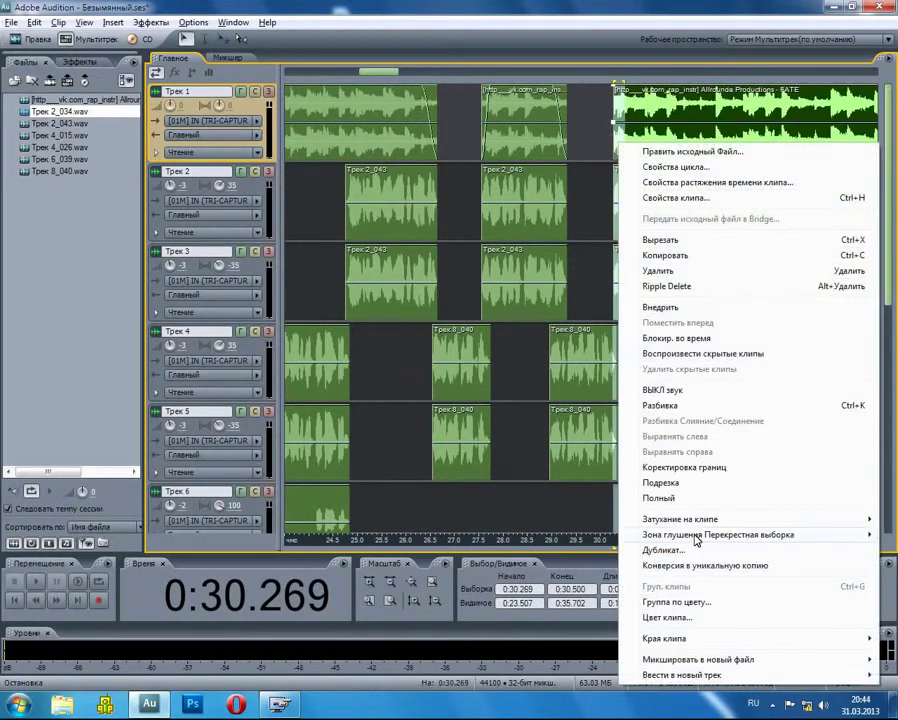
mouse_move(688, 540)
left_click(590, 551)
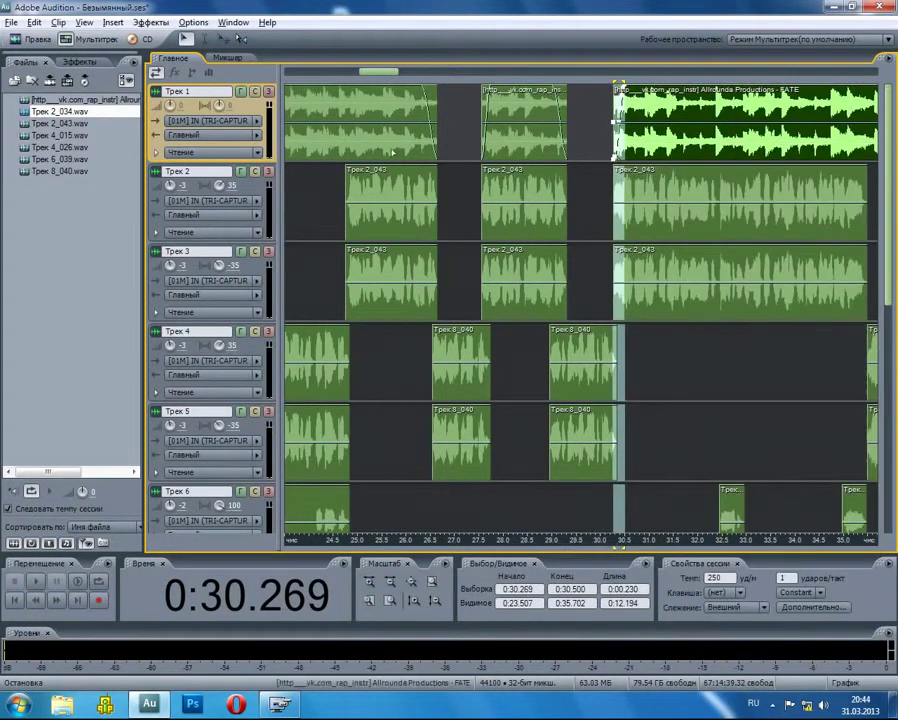
Open the Track 1 instrumental in the waveform editor and select its waveform from 0:02.684 to 2:31.973
left_click(392, 152)
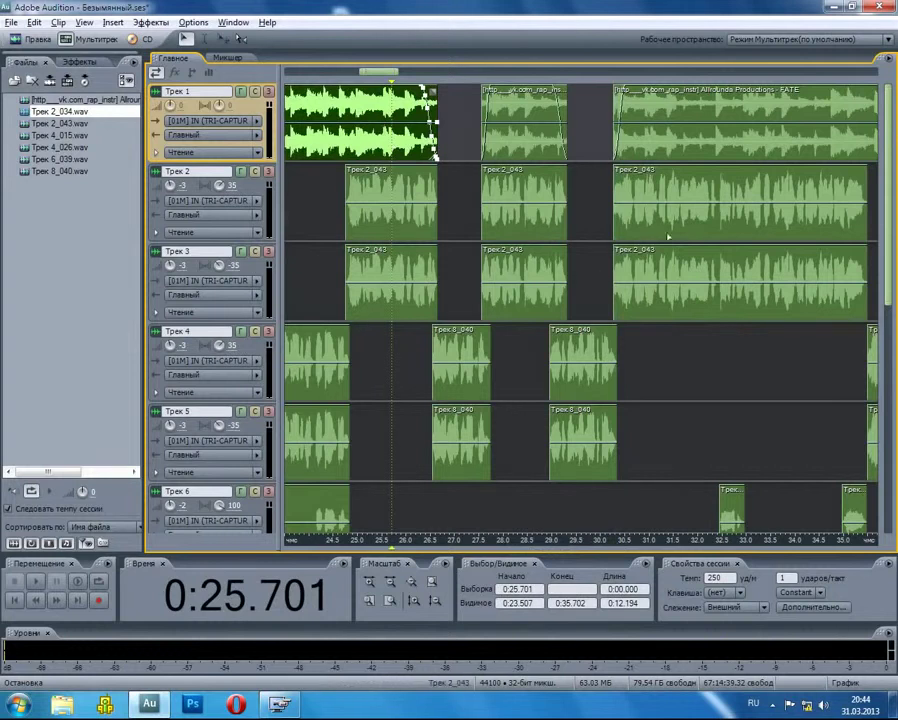
left_click(18, 40)
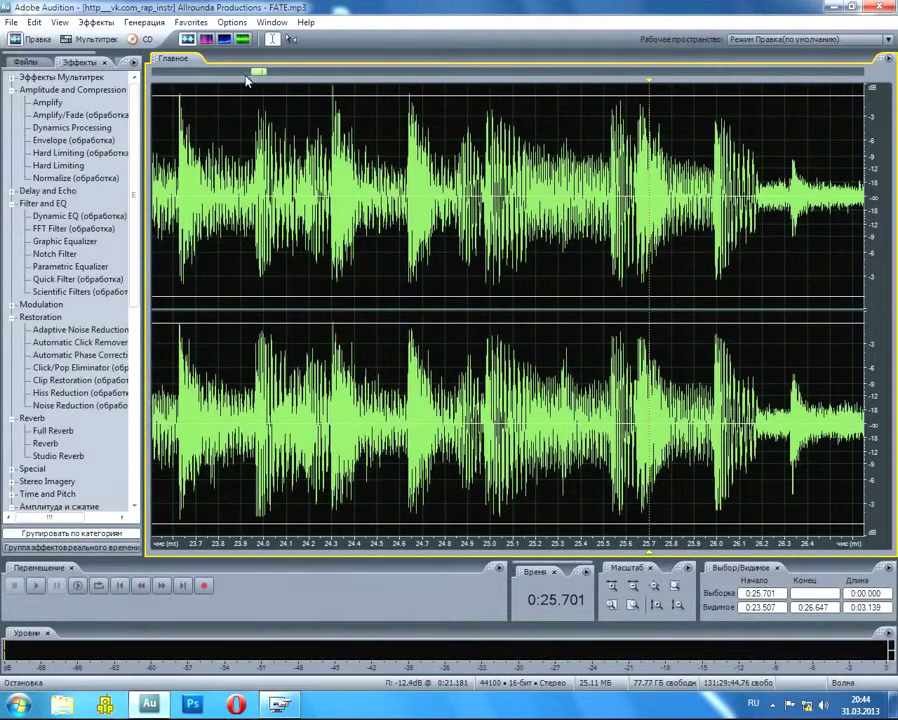
left_click_drag(251, 72, 156, 72)
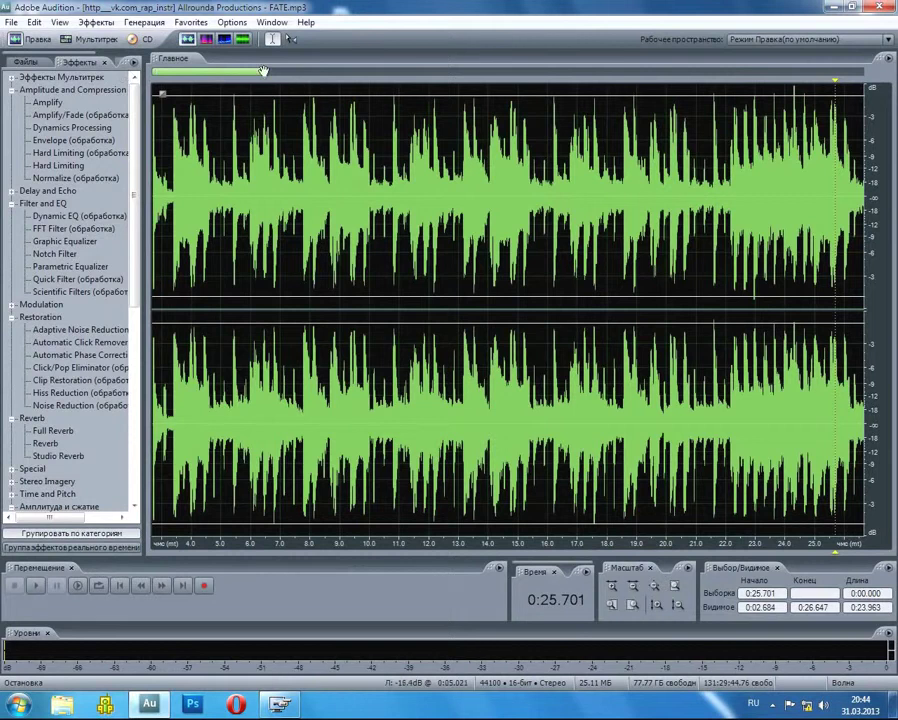
left_click_drag(265, 72, 860, 72)
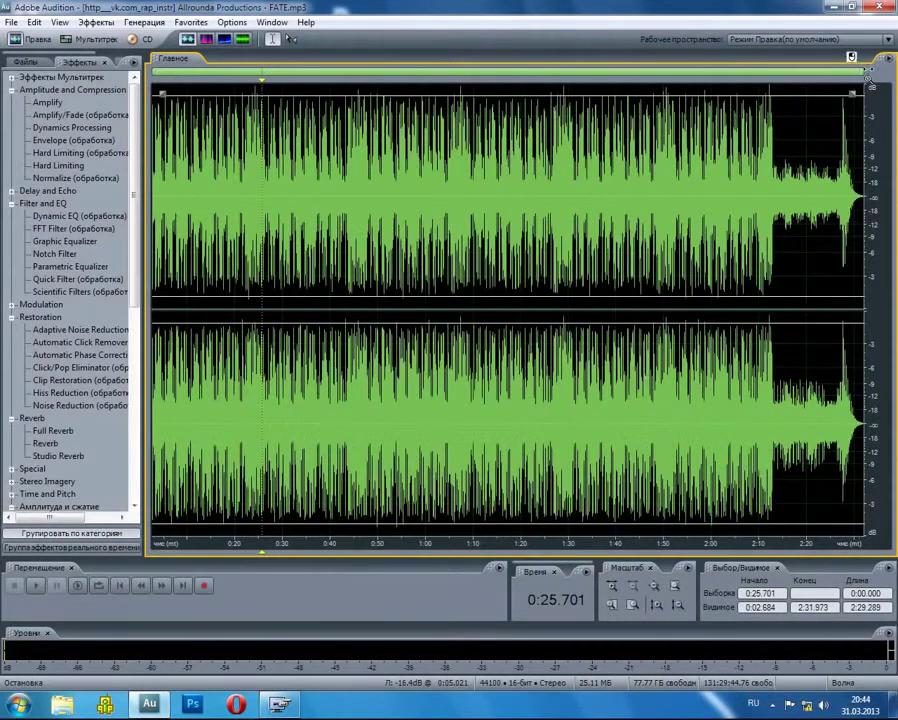
right_click(172, 106)
left_click(187, 124)
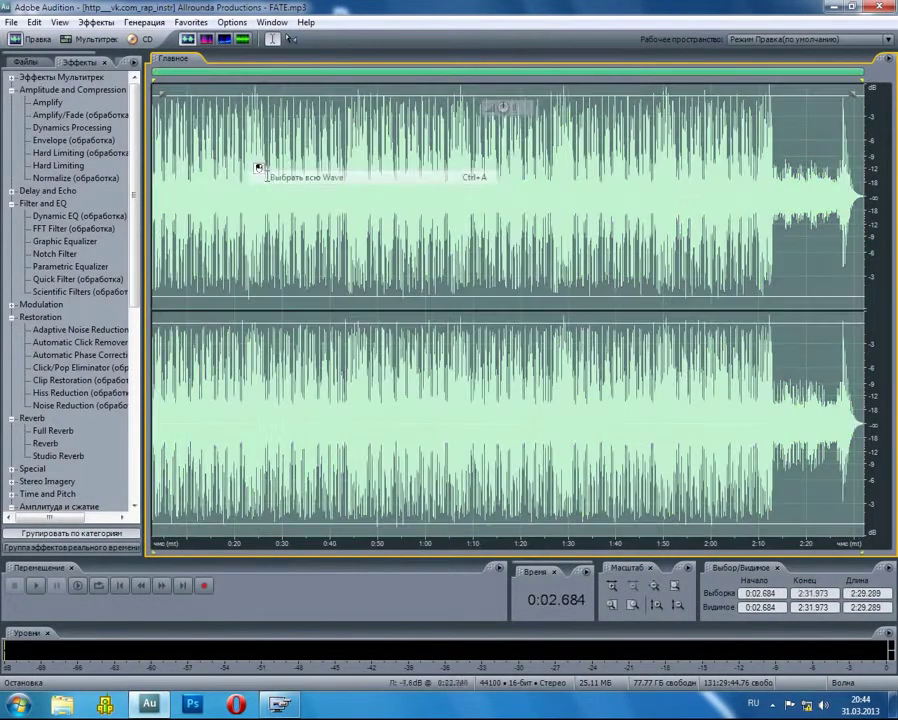
Load the "Минус" Graphic Equalizer preset for the instrumental, examine its low and high band gains, and leave without applying it
double_click(66, 243)
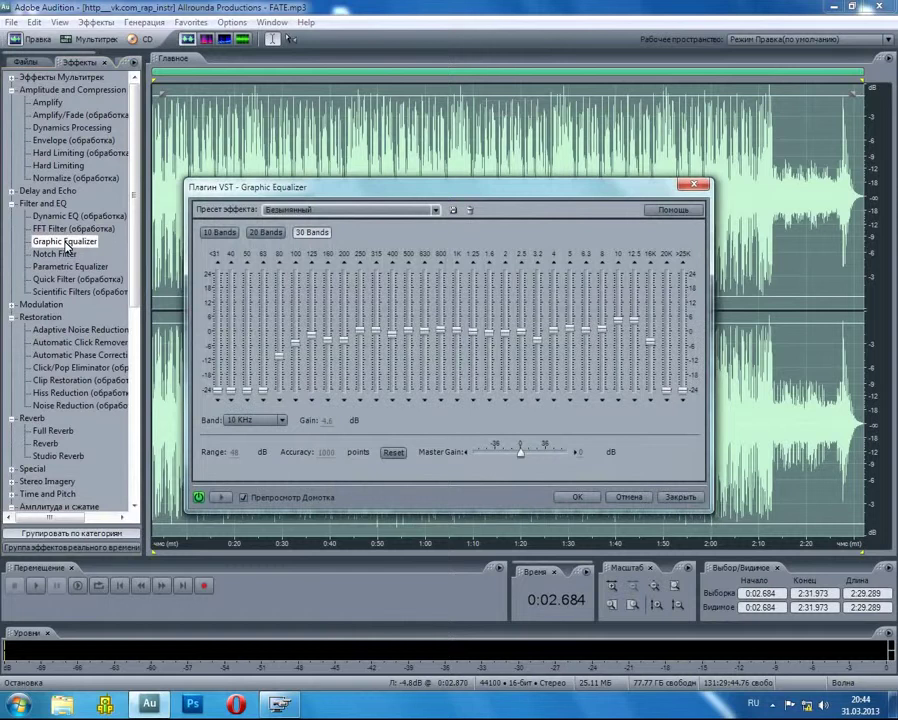
left_click(435, 210)
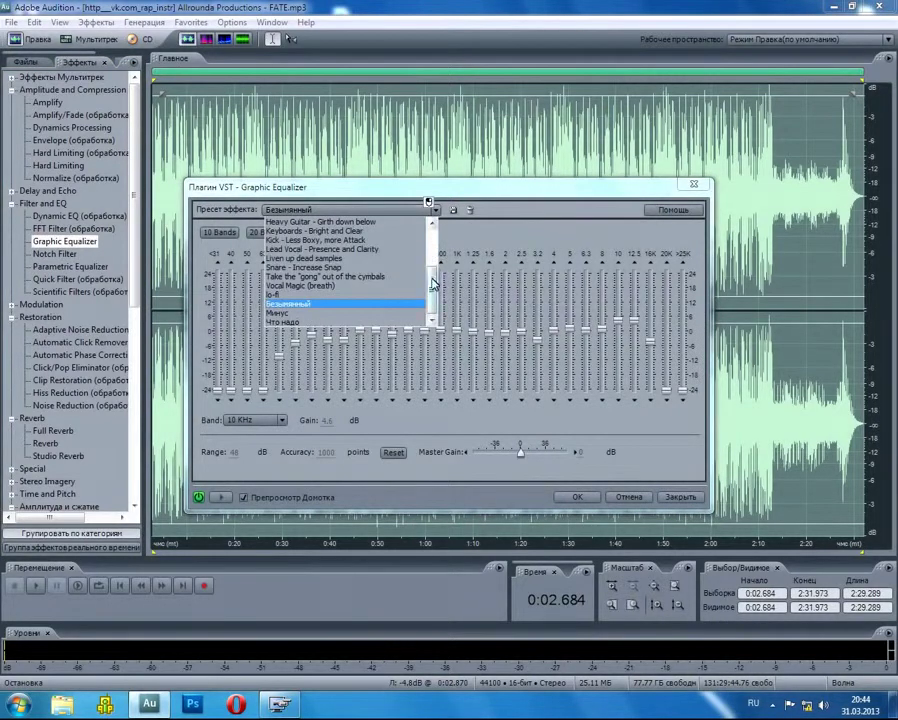
left_click(325, 317)
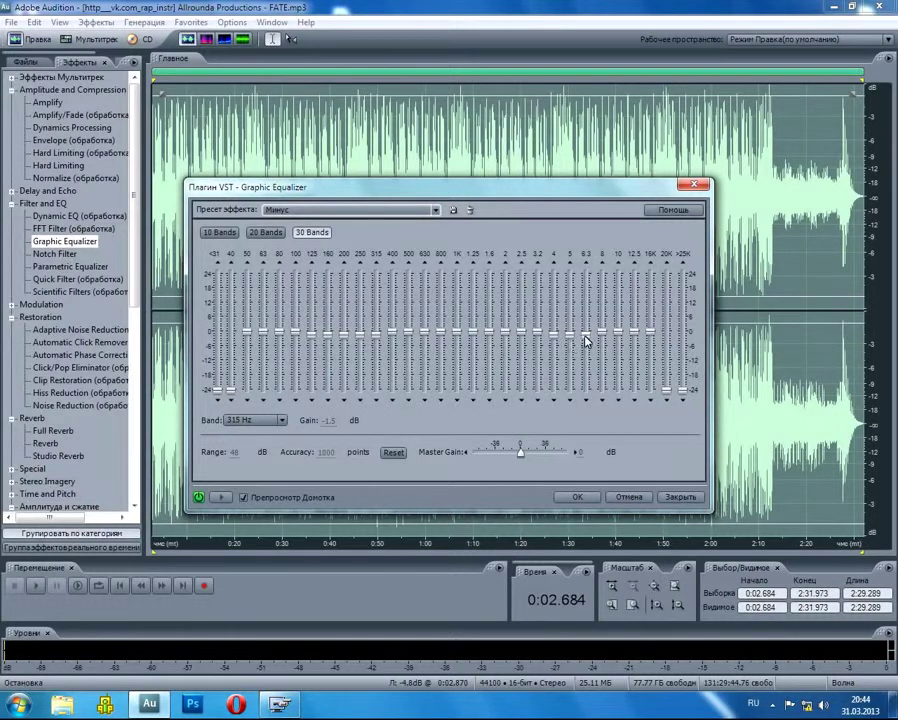
left_click(556, 340)
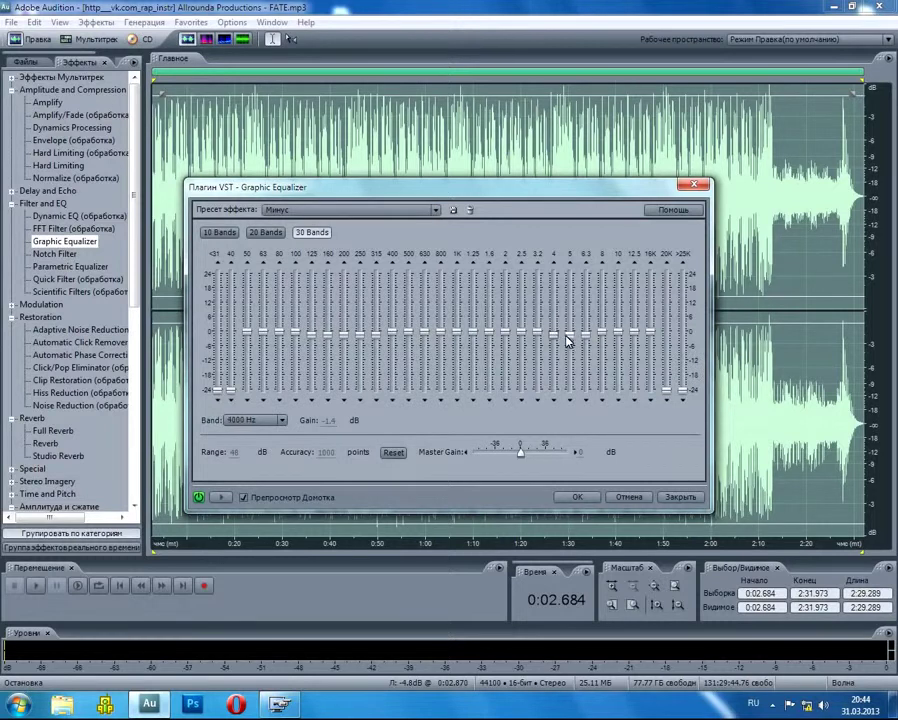
left_click(567, 336)
left_click(312, 338)
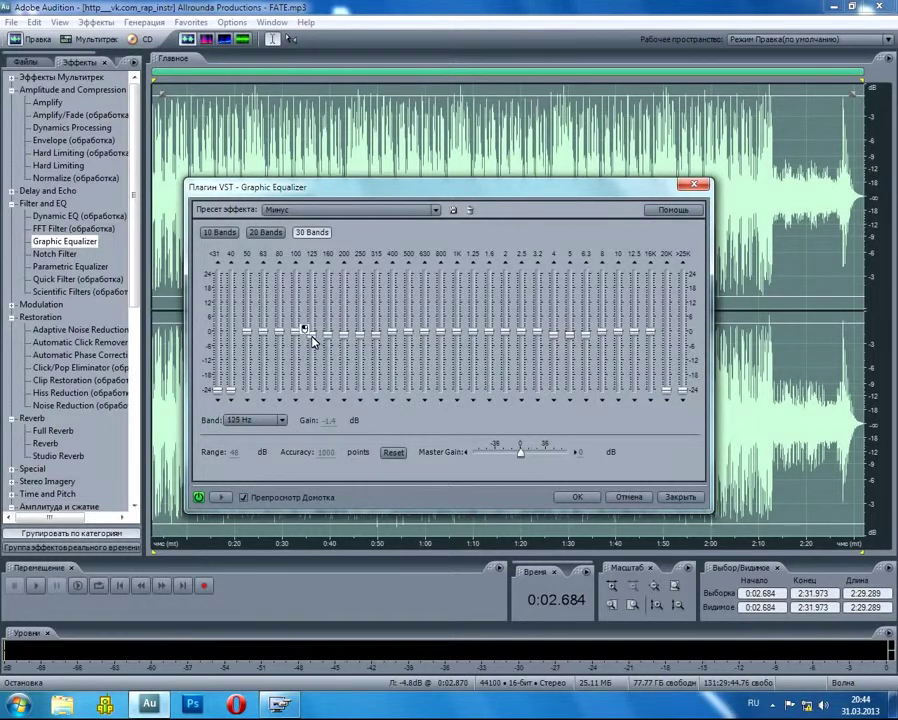
left_click(619, 497)
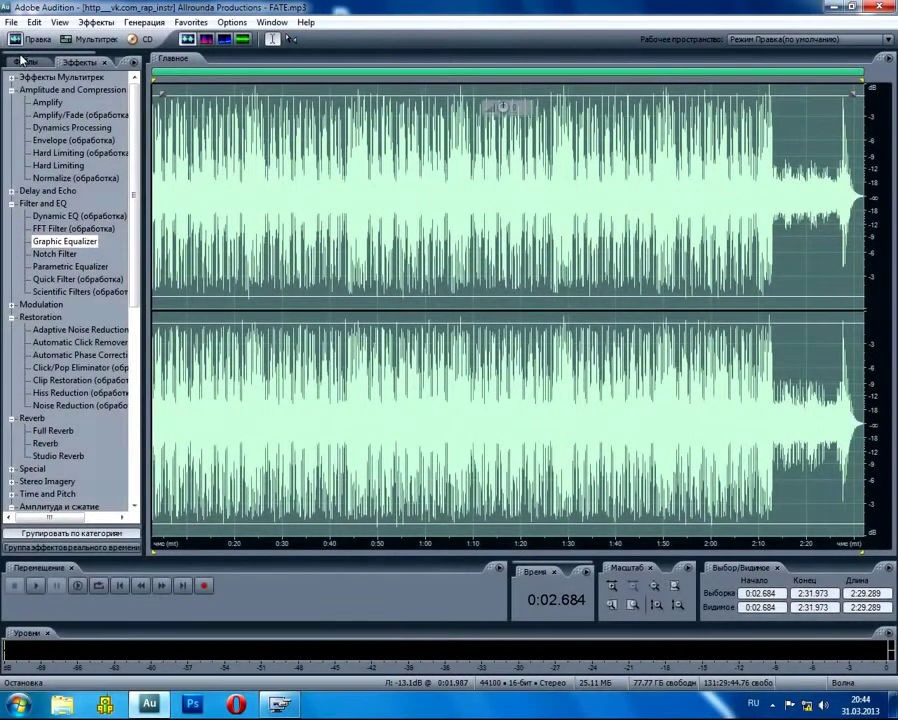
Open Трек 2_034.wav in the waveform editor and examine the Graphic and Traditional settings of Dynamics Processing without applying them
left_click(22, 61)
left_click_drag(55, 111, 507, 157)
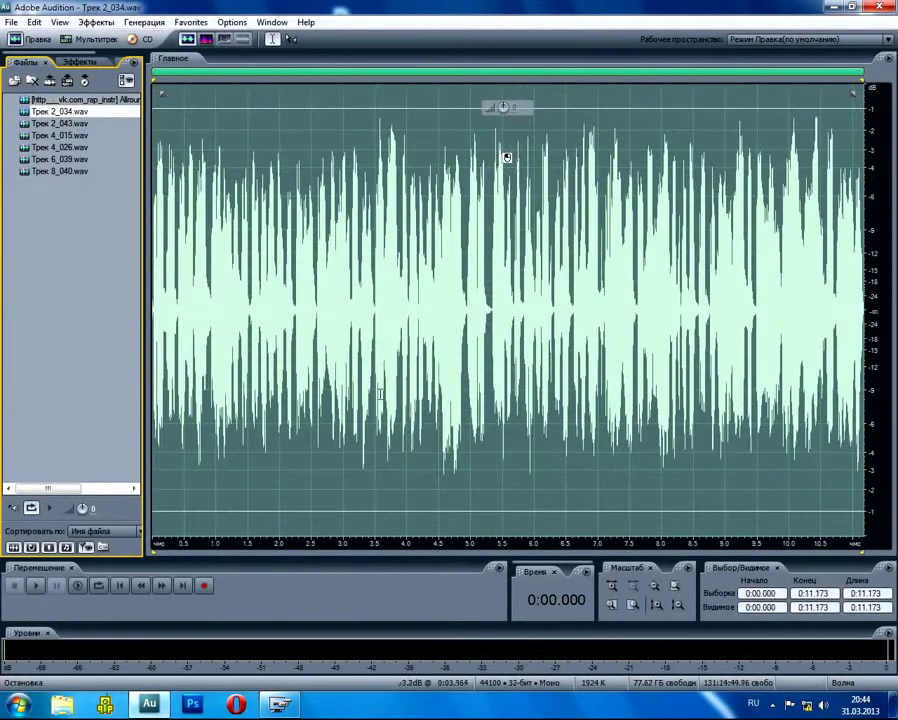
left_click(76, 63)
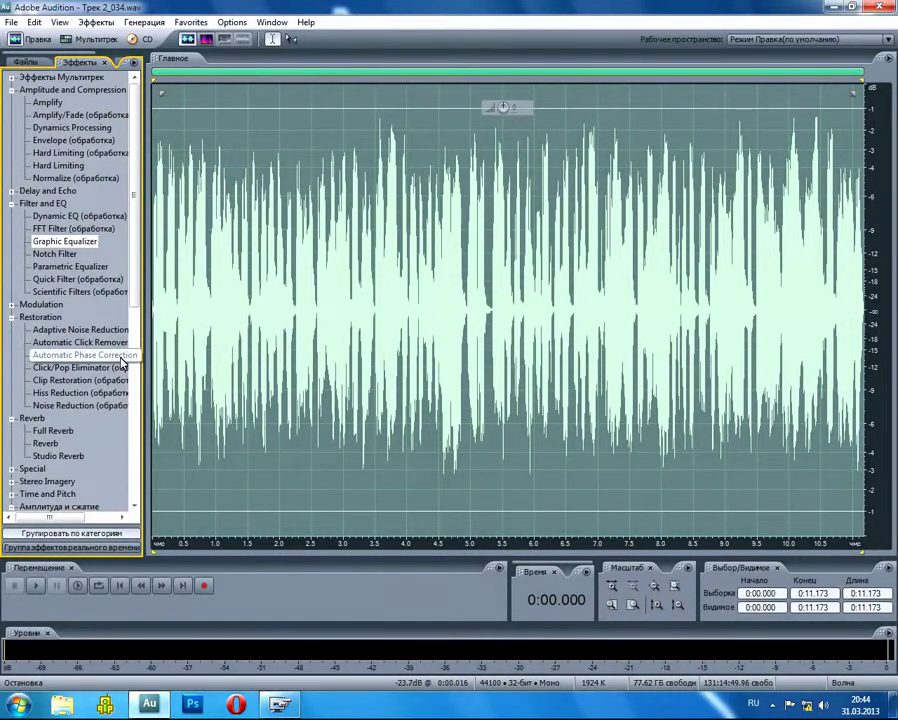
double_click(72, 127)
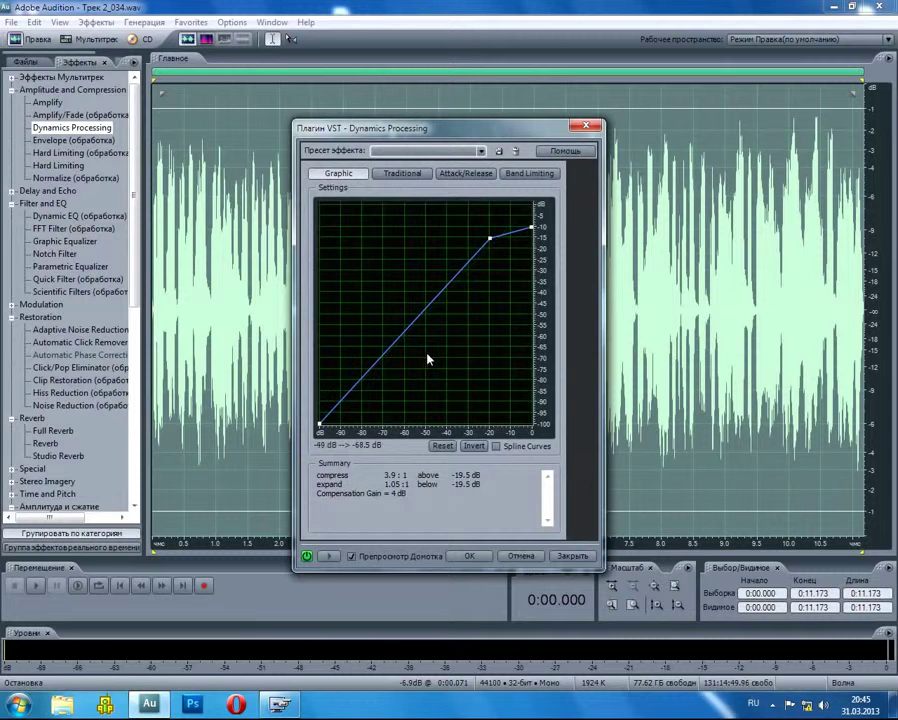
left_click(398, 174)
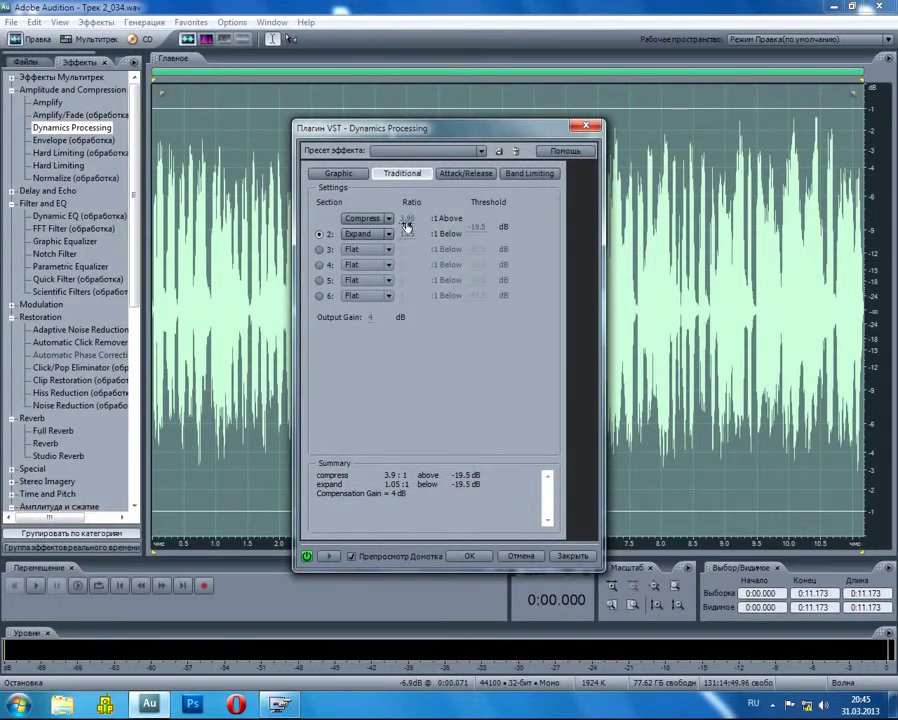
left_click(338, 174)
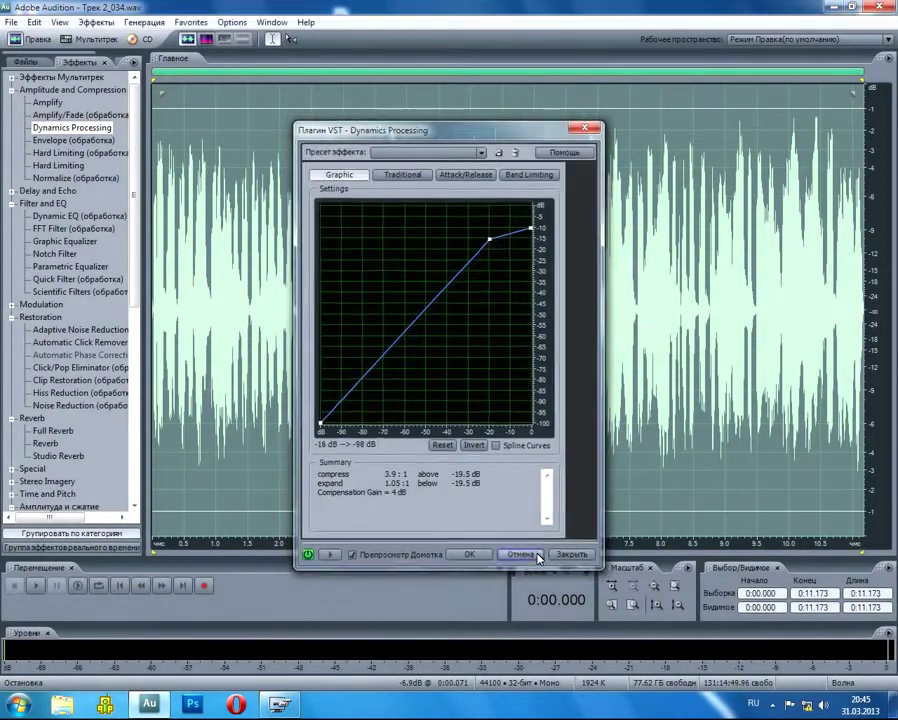
left_click(549, 557)
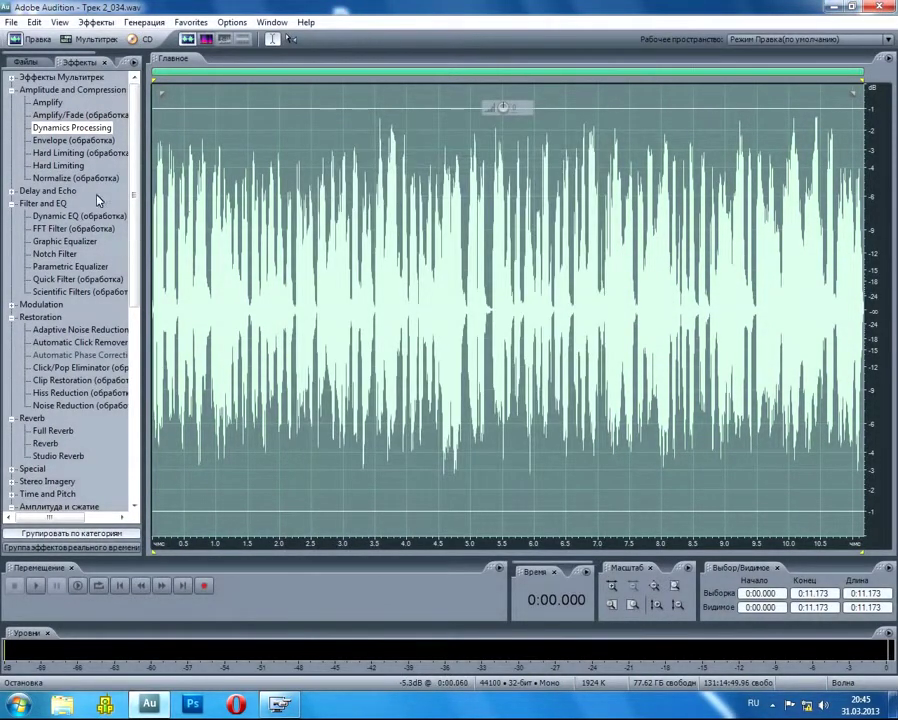
Load the "Безымянный" Graphic Equalizer preset for the vocal, examine its 30 band gains, and leave without applying it
double_click(85, 245)
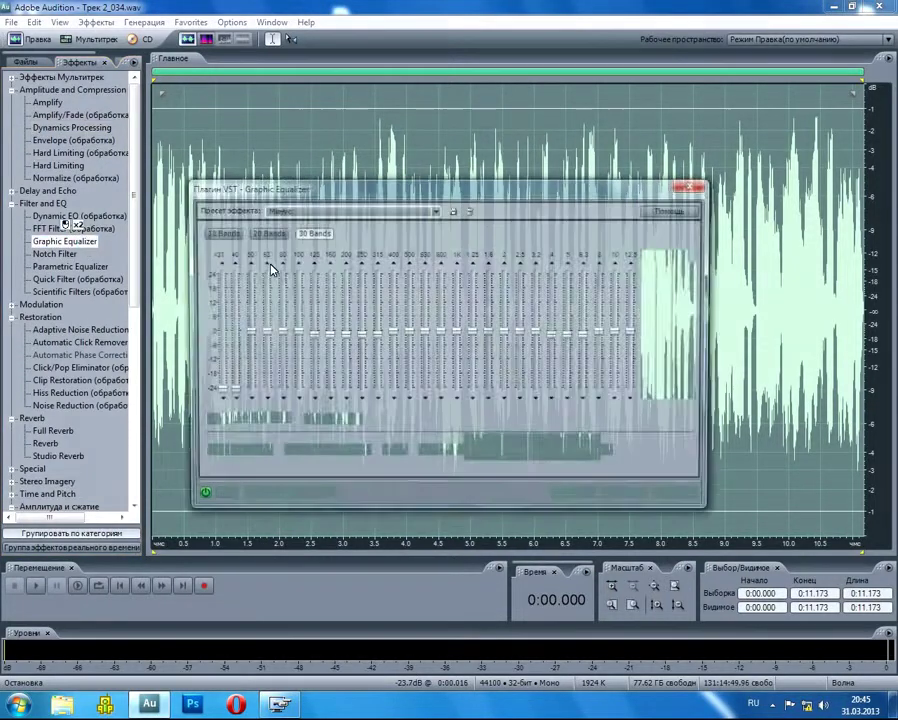
left_click(428, 210)
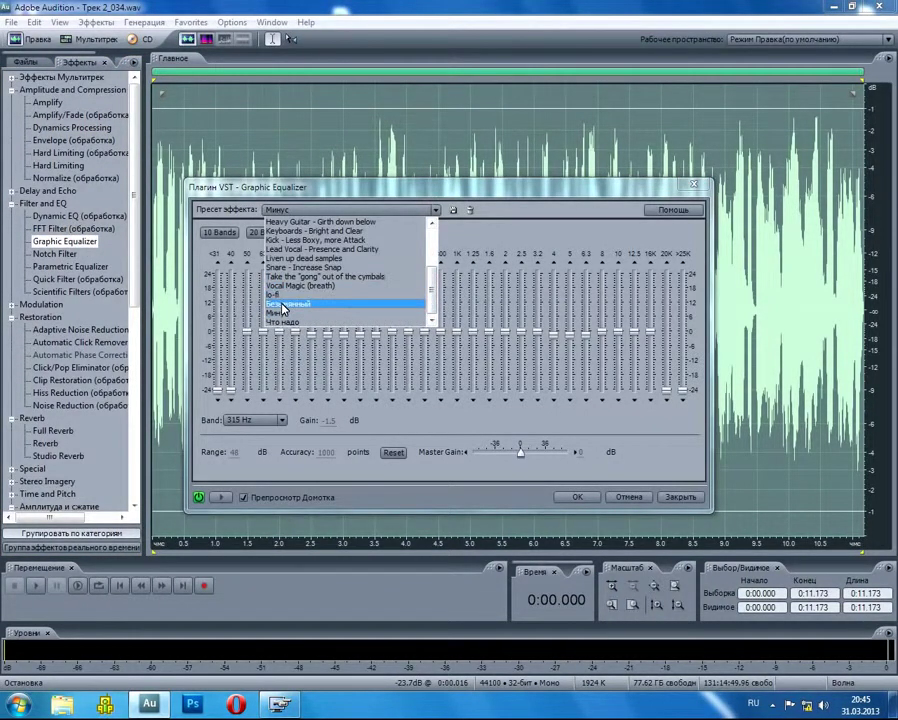
left_click(283, 304)
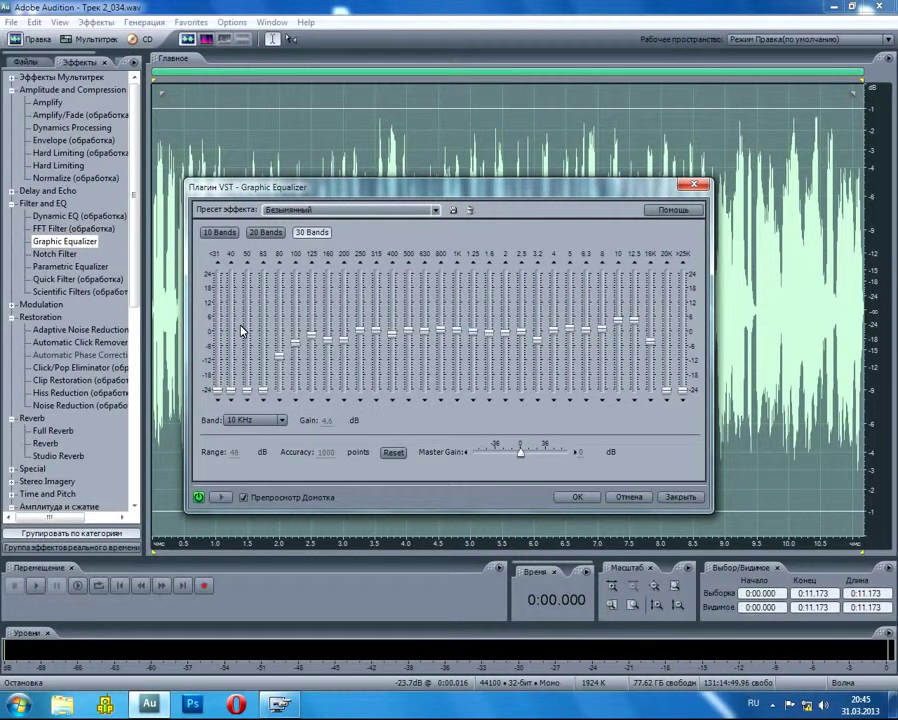
left_click(599, 328)
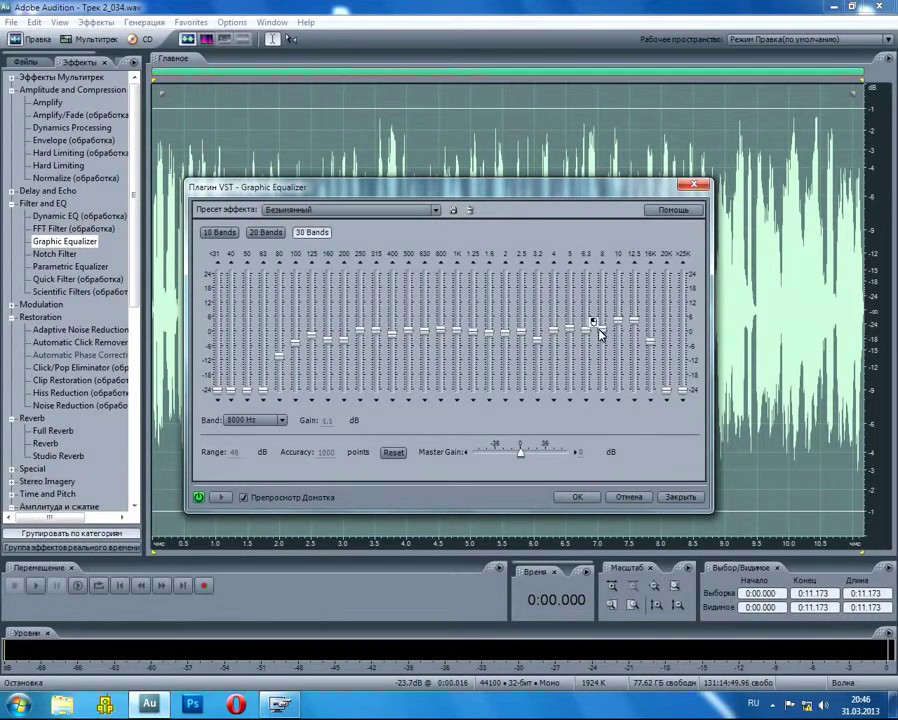
left_click(537, 345)
left_click(344, 342)
left_click(627, 496)
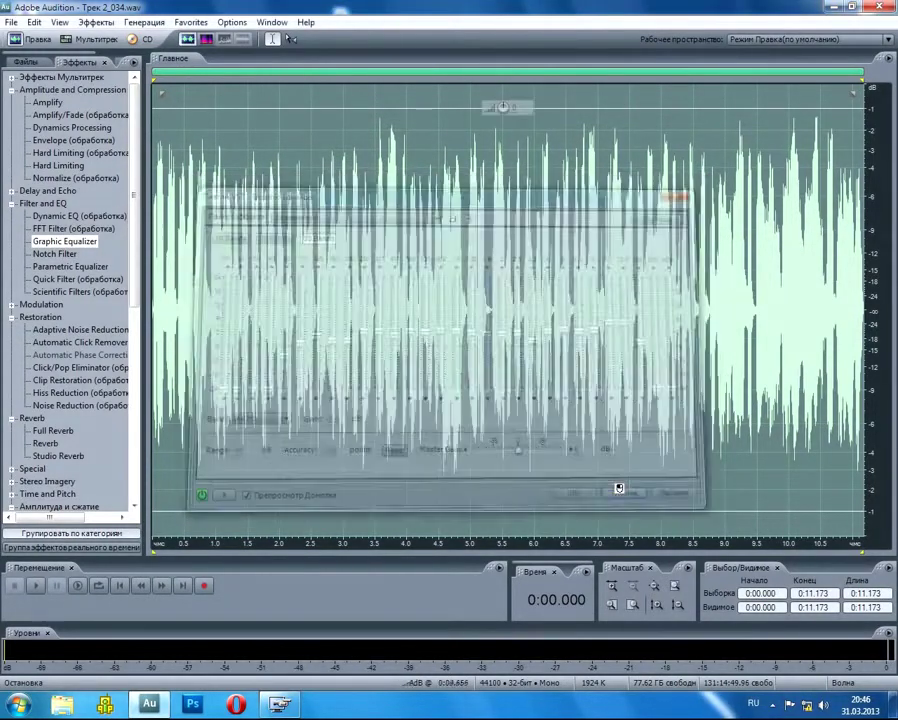
Examine the "Broadcast" preset of the multiband compression effect (Многополосное сжатие) for the vocal without applying it
left_click_drag(132, 230, 128, 348)
double_click(80, 317)
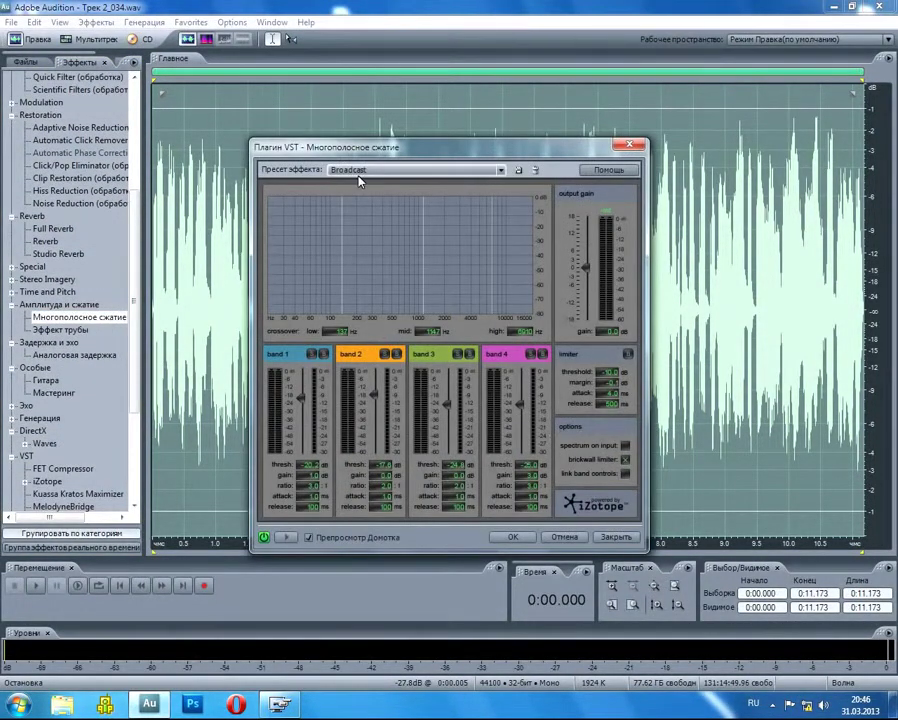
left_click(566, 537)
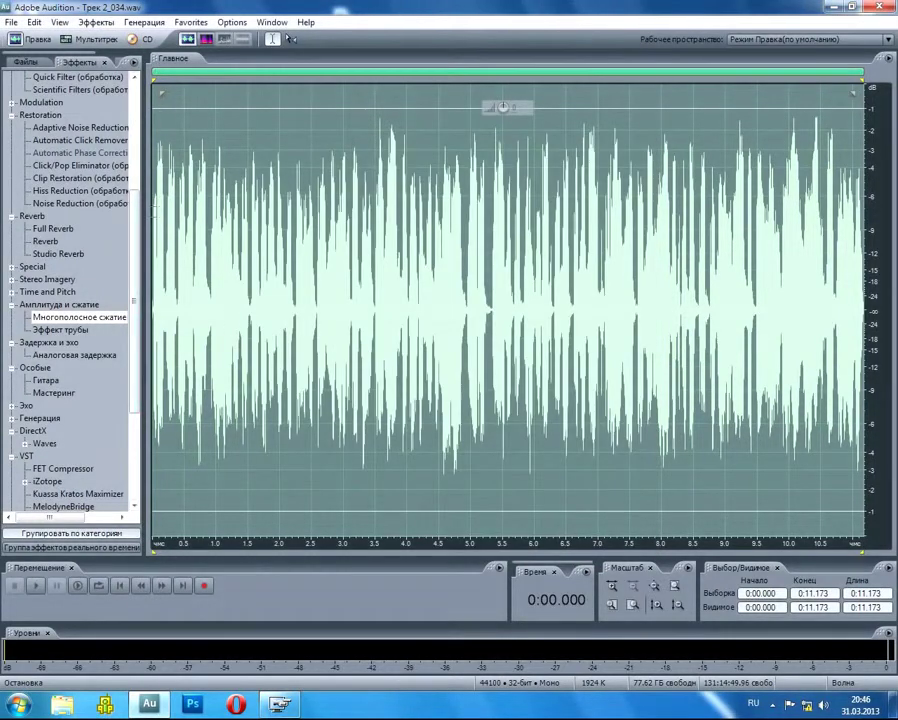
Examine the VST-VocalMagic4 plug-in's warmth, space, mix, depth and vintage settings for the vocal without applying them
scroll(100, 190, "down", 5)
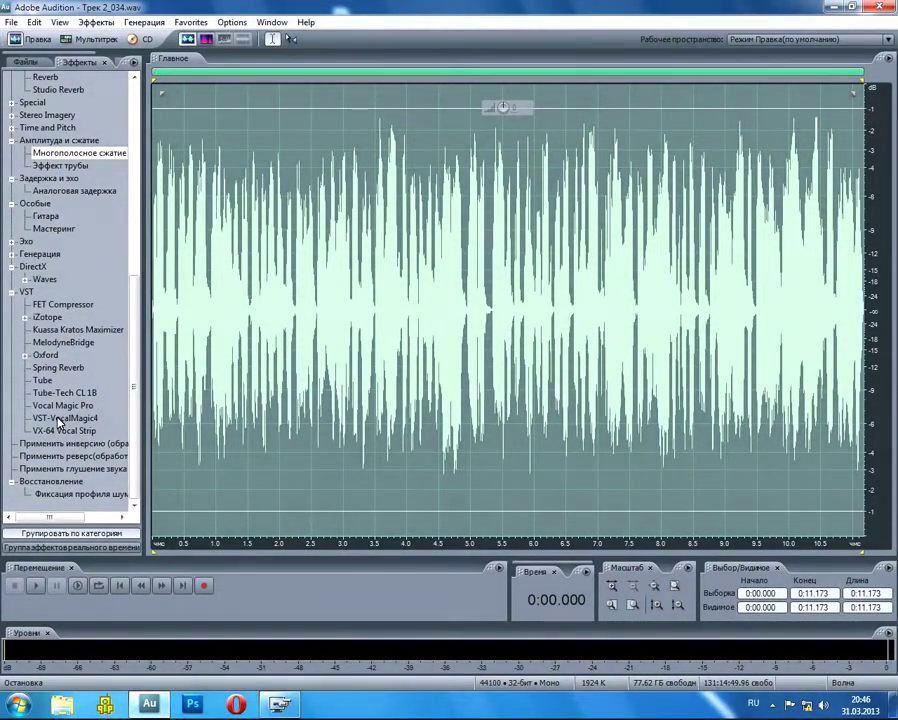
double_click(58, 424)
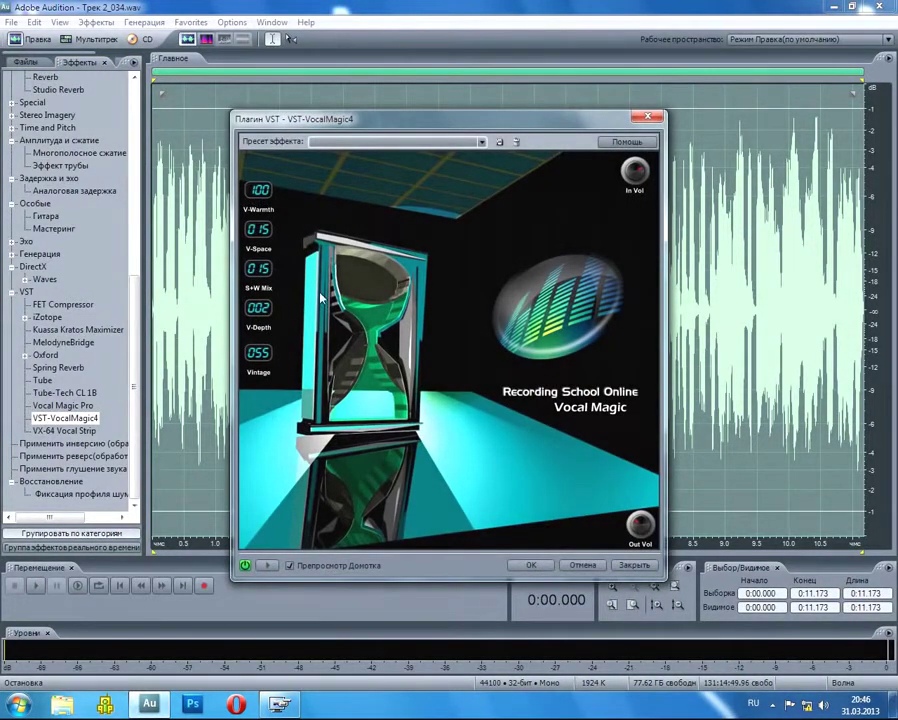
left_click(582, 566)
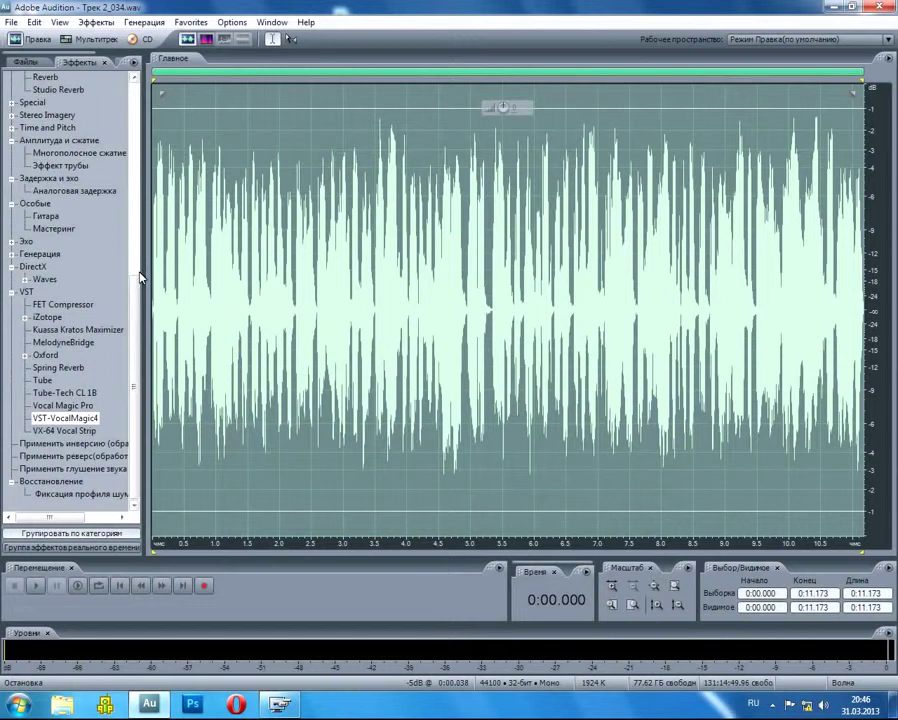
Expand the Waves group of DirectX effects and look through its available plug-ins
left_click_drag(141, 278, 143, 310)
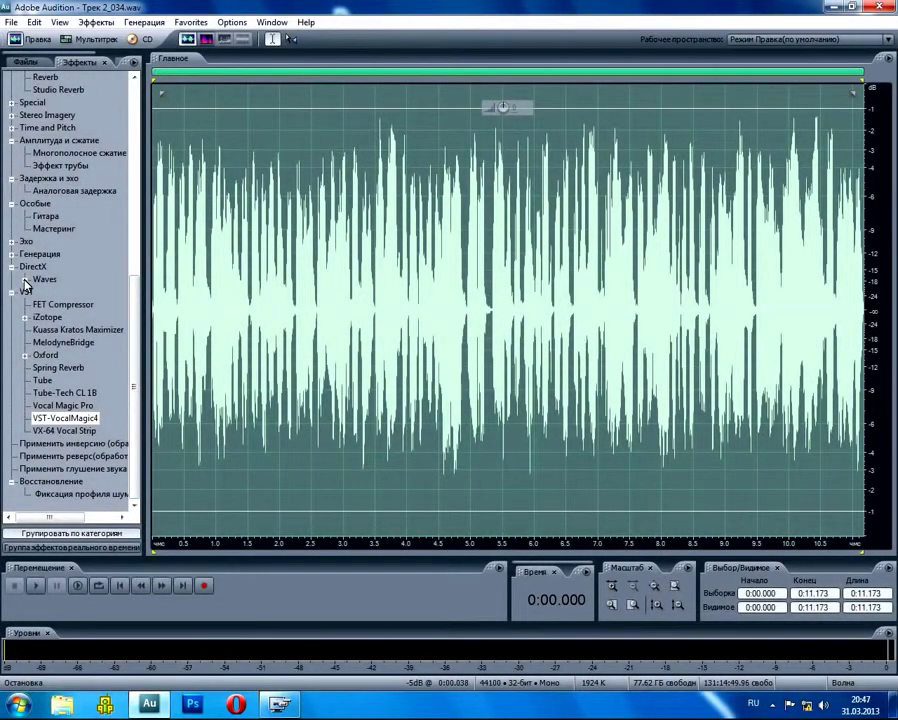
left_click(25, 281)
mouse_move(134, 282)
left_mouse_down()
mouse_move(134, 352)
mouse_move(133, 222)
mouse_move(136, 292)
left_mouse_up()
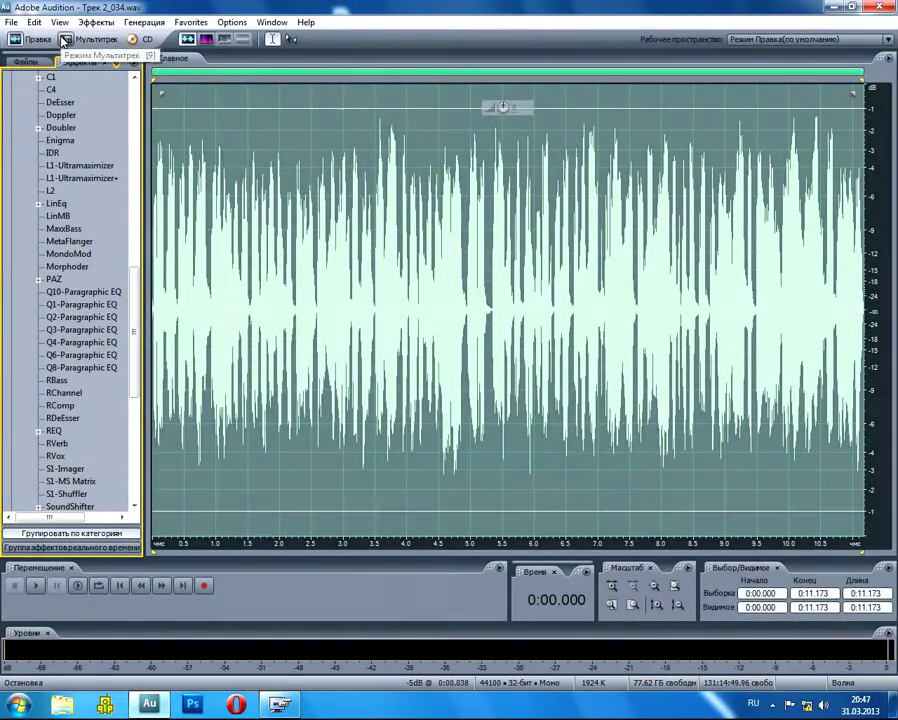
Return to the multitrack session, select Трек 2 near the session start, and open its effects rack
left_click(65, 40)
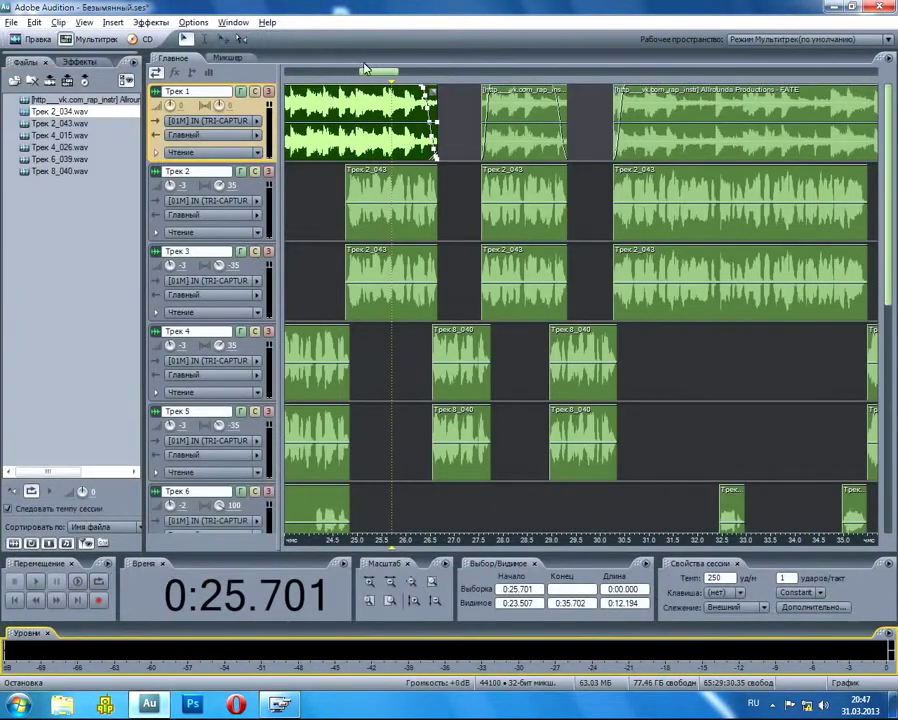
left_click_drag(368, 72, 282, 74)
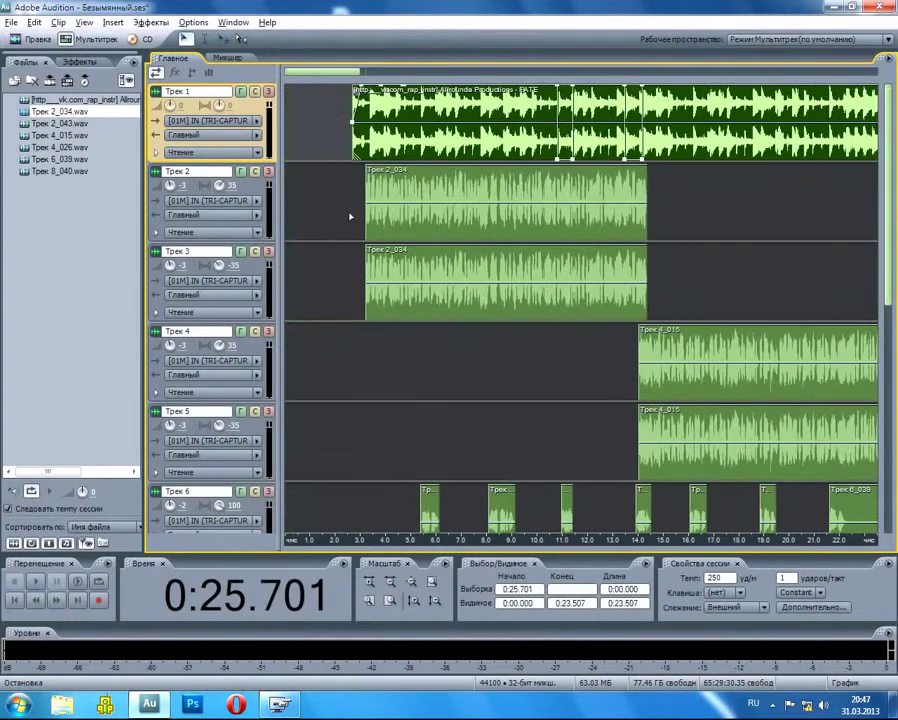
left_click(351, 201)
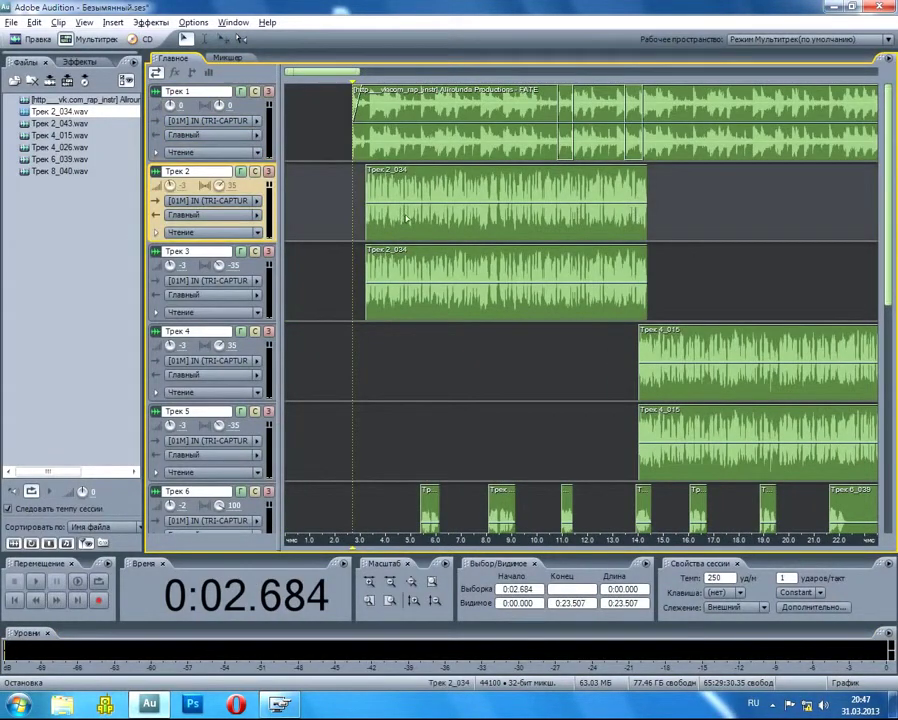
left_click(349, 211)
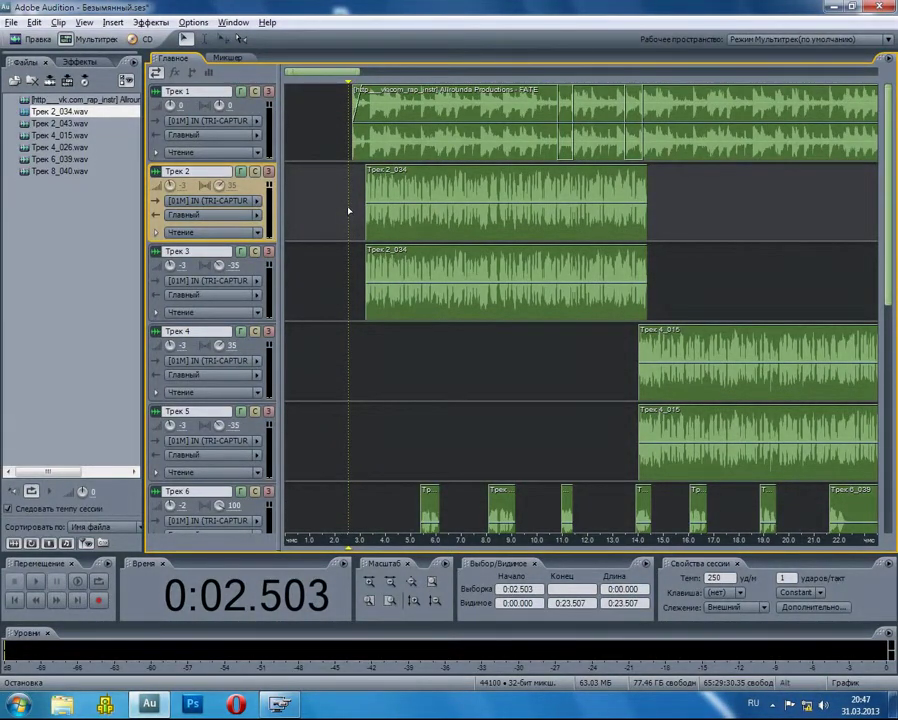
key("alt+0")
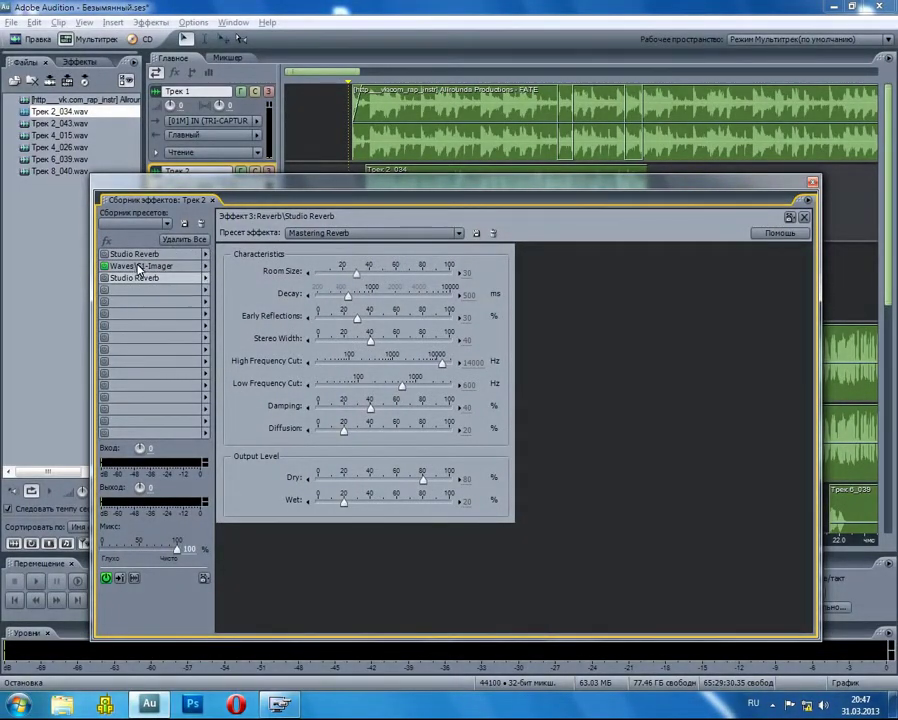
Choose Studio Reverb for the third effect slot of Трек 2, examine its preset list around Mastering Reverb, and close the rack
left_click(205, 278)
mouse_move(249, 385)
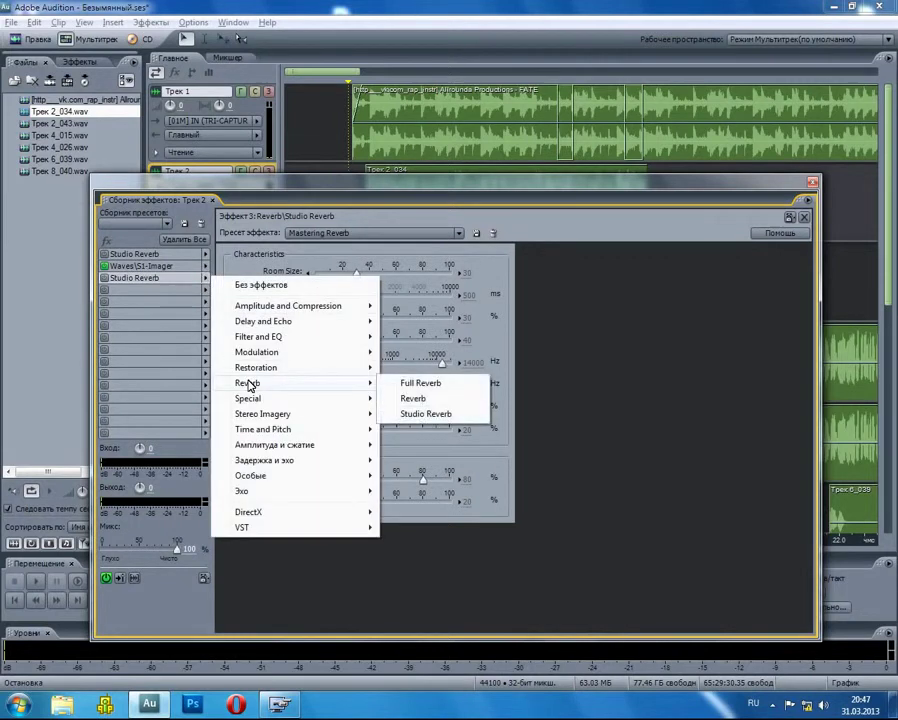
left_click(412, 413)
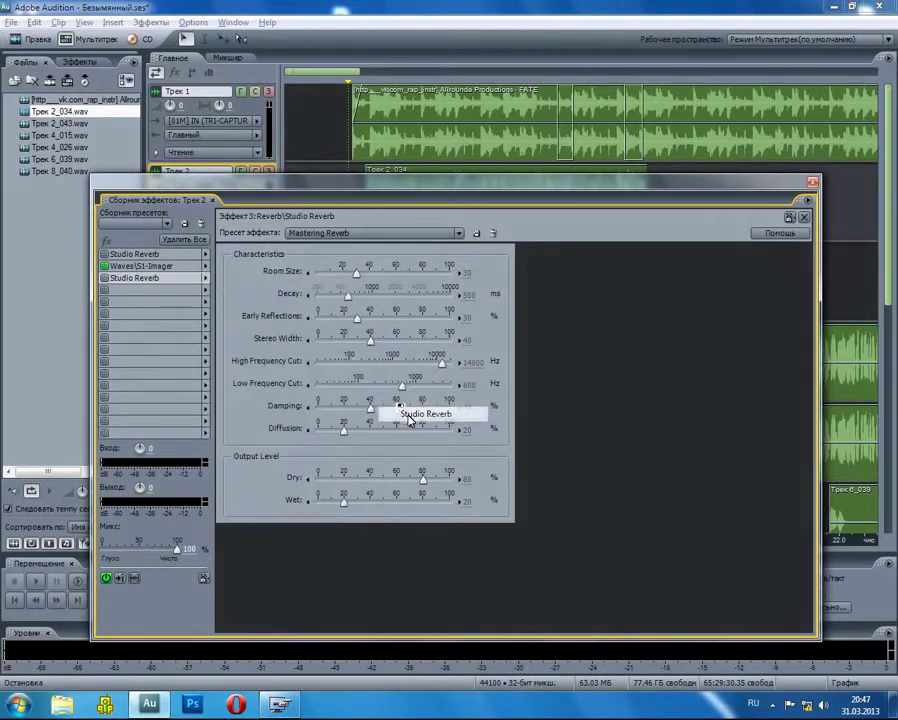
left_click(362, 232)
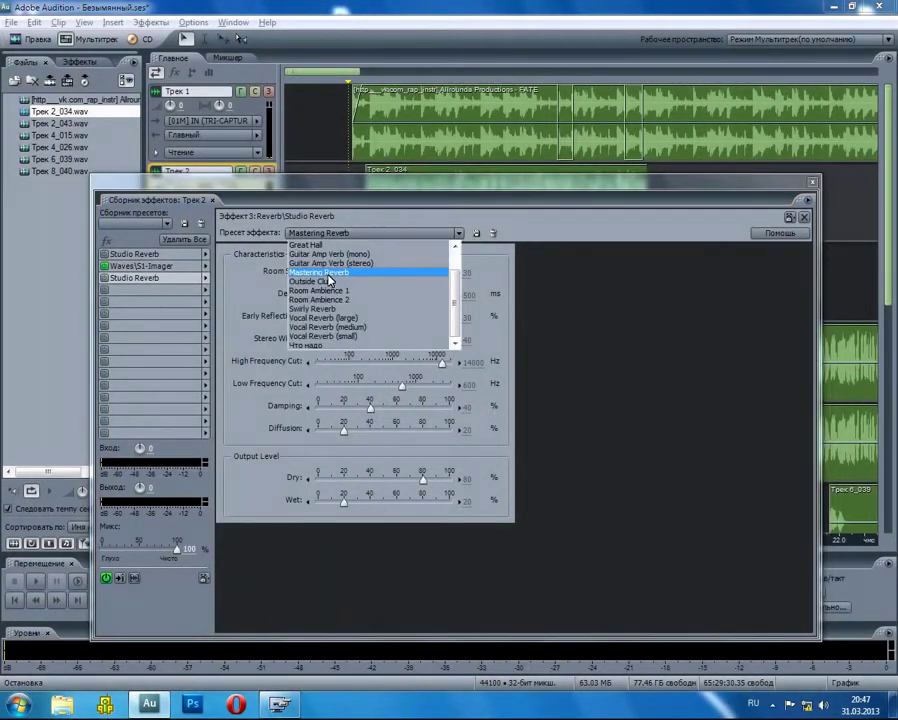
left_click(128, 285)
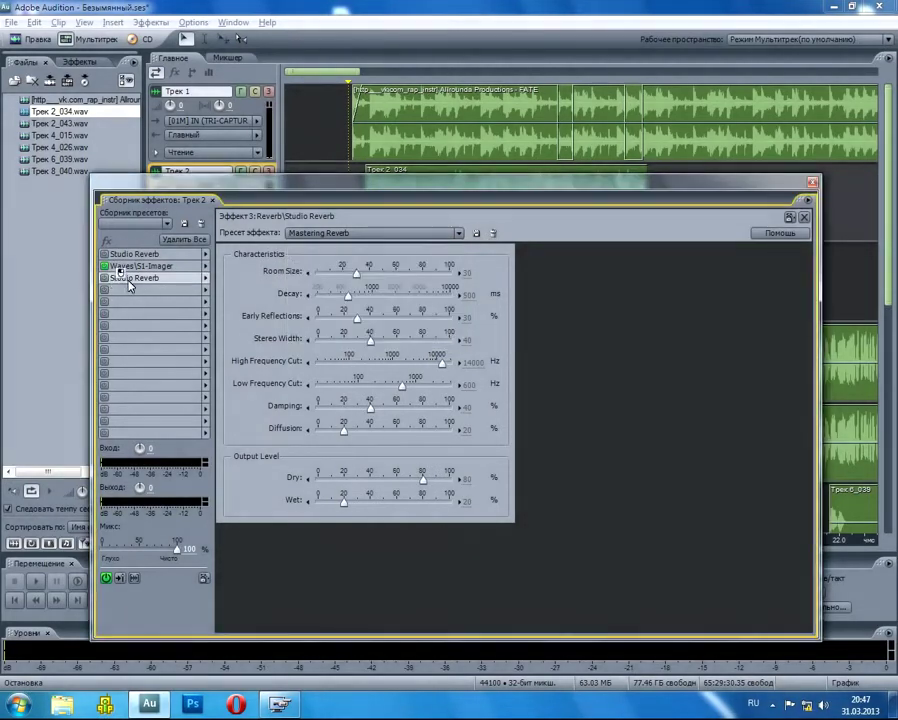
key("Escape")
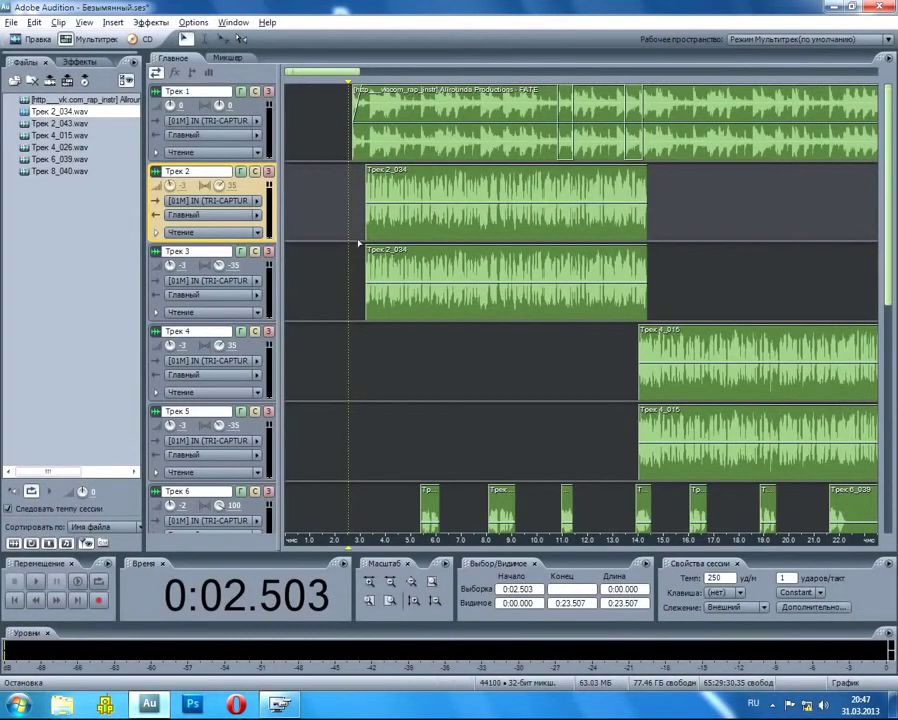
Examine how the instrumental and vocal clips are arranged across all tracks over a wider time range, ending at the session start
left_click(343, 281)
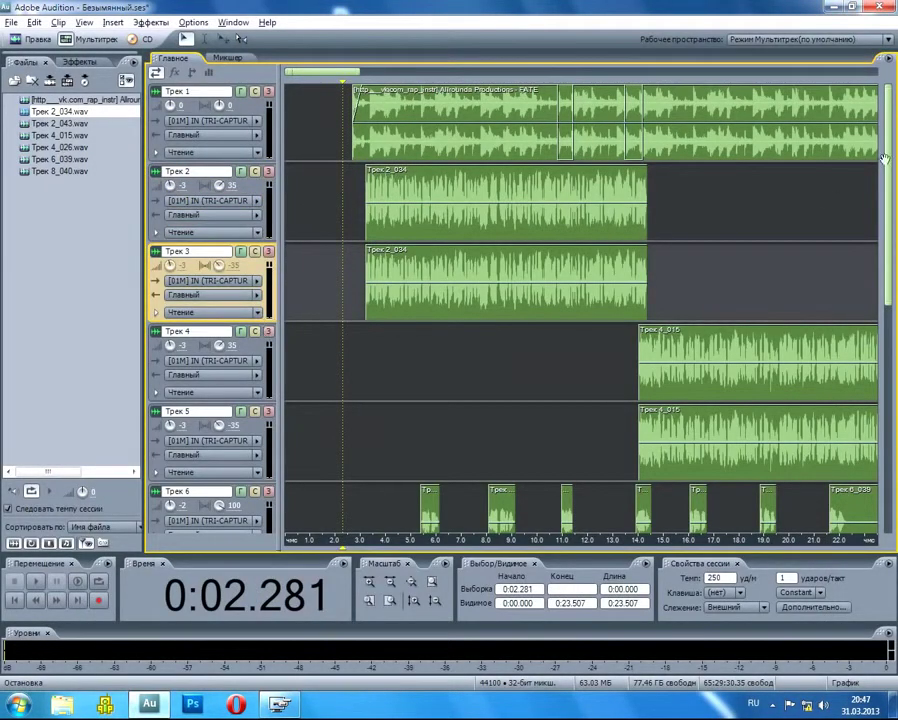
left_click_drag(360, 72, 583, 72)
left_click(567, 217)
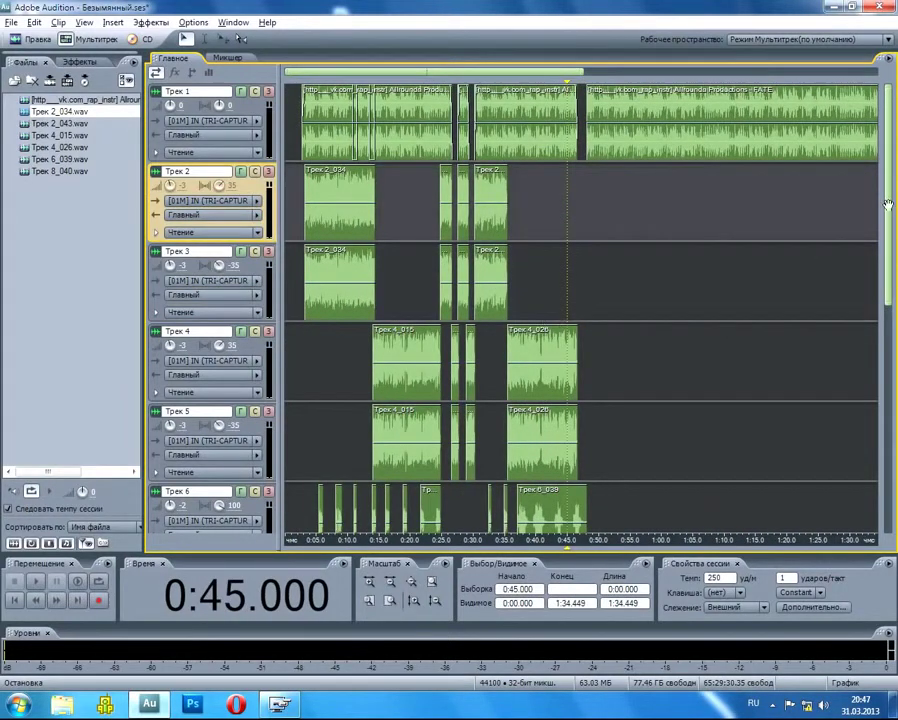
scroll(862, 234, "down", 5)
scroll(882, 343, "up", 5)
left_click(295, 220)
key("Home")
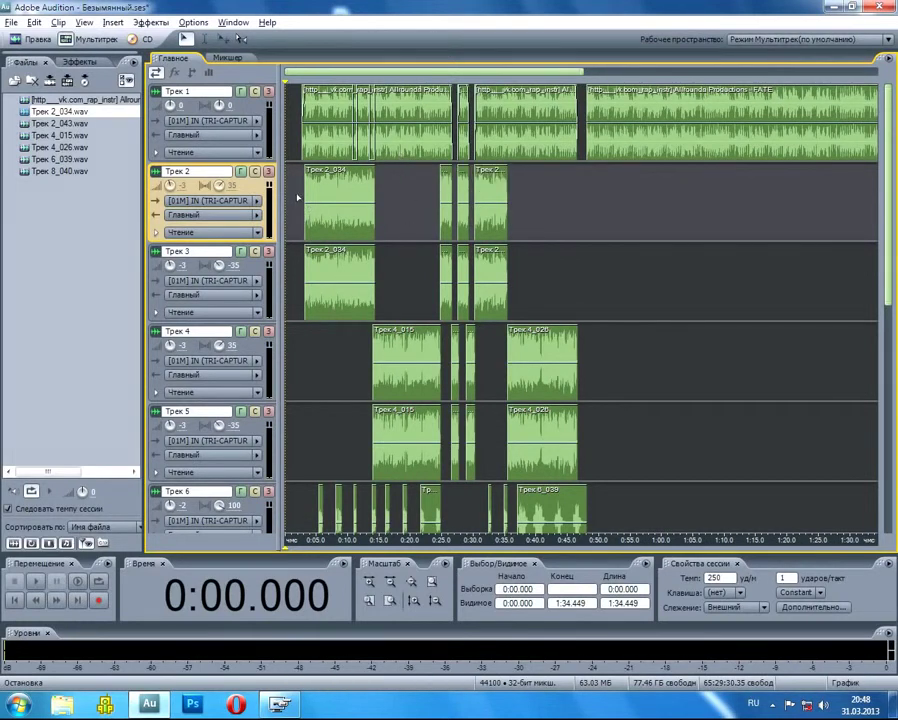
left_click(301, 179)
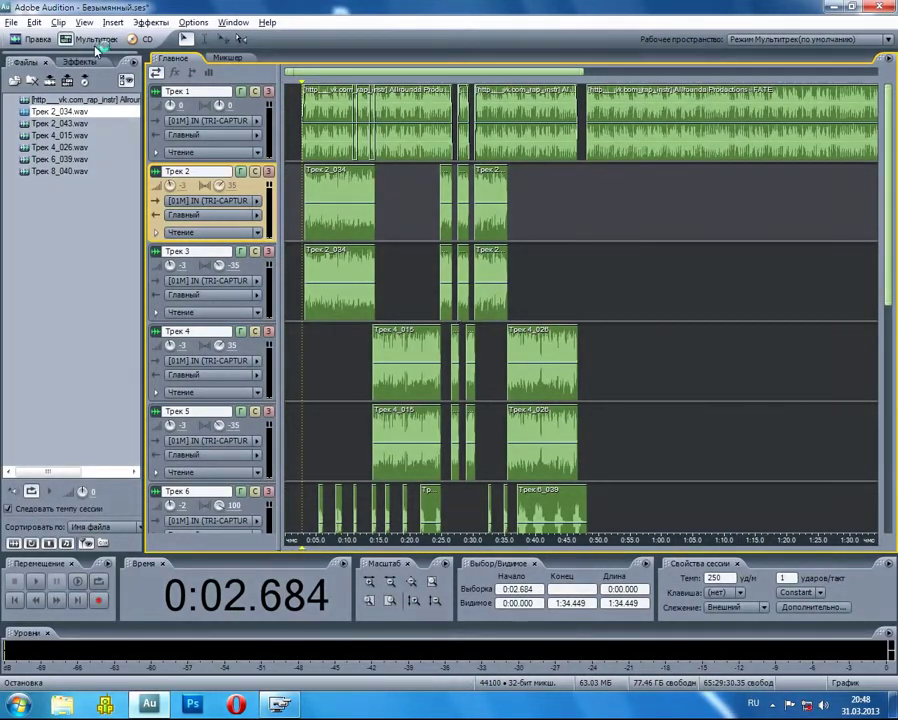
Minimize Adobe Audition and switch to the UVScreenCamera window
left_click(836, 9)
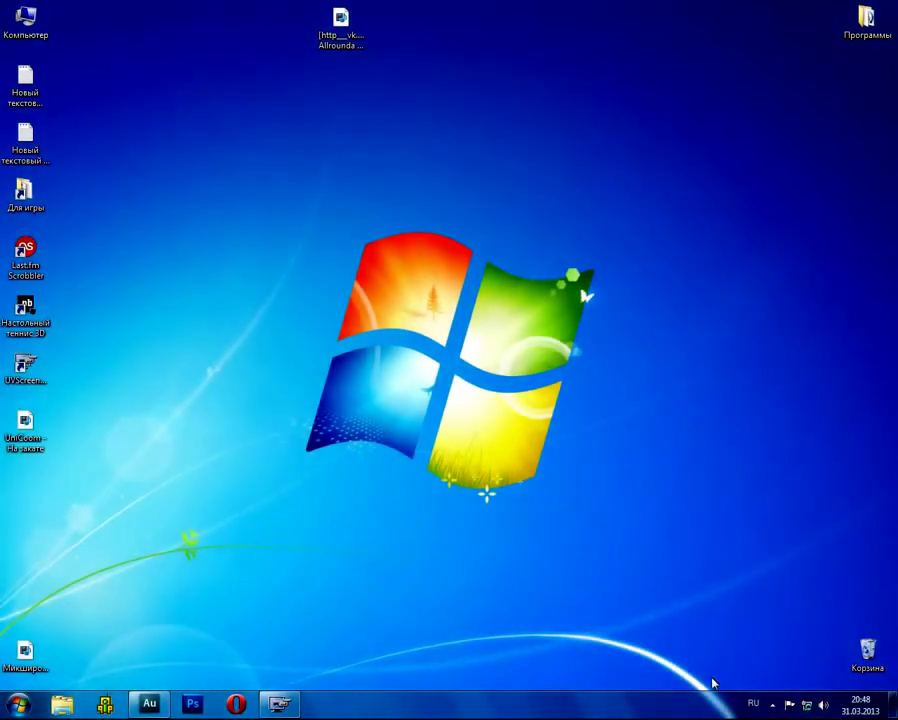
mouse_move(270, 700)
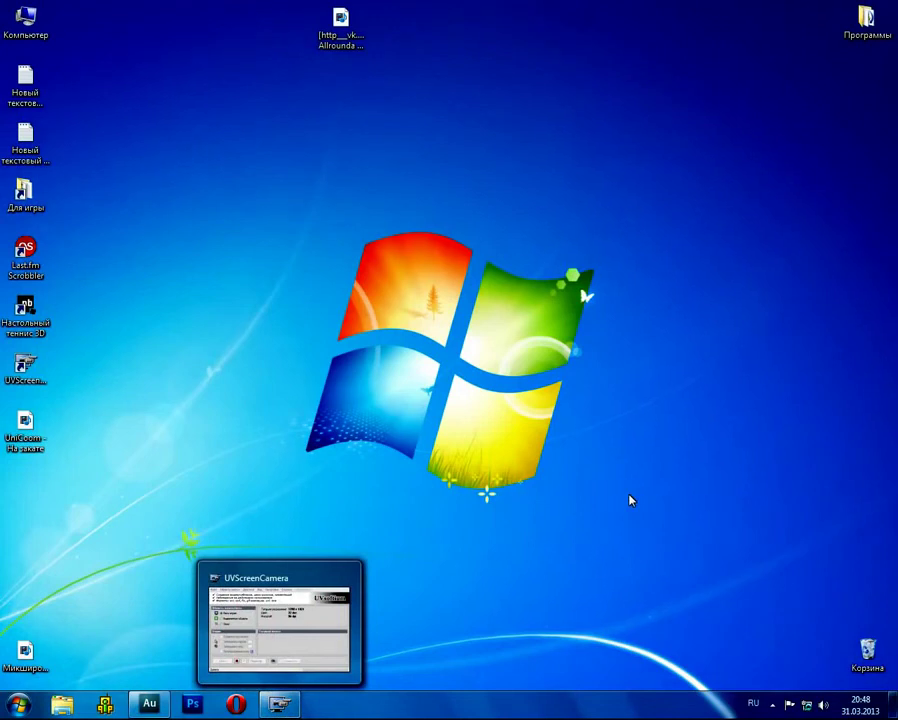
left_click(279, 704)
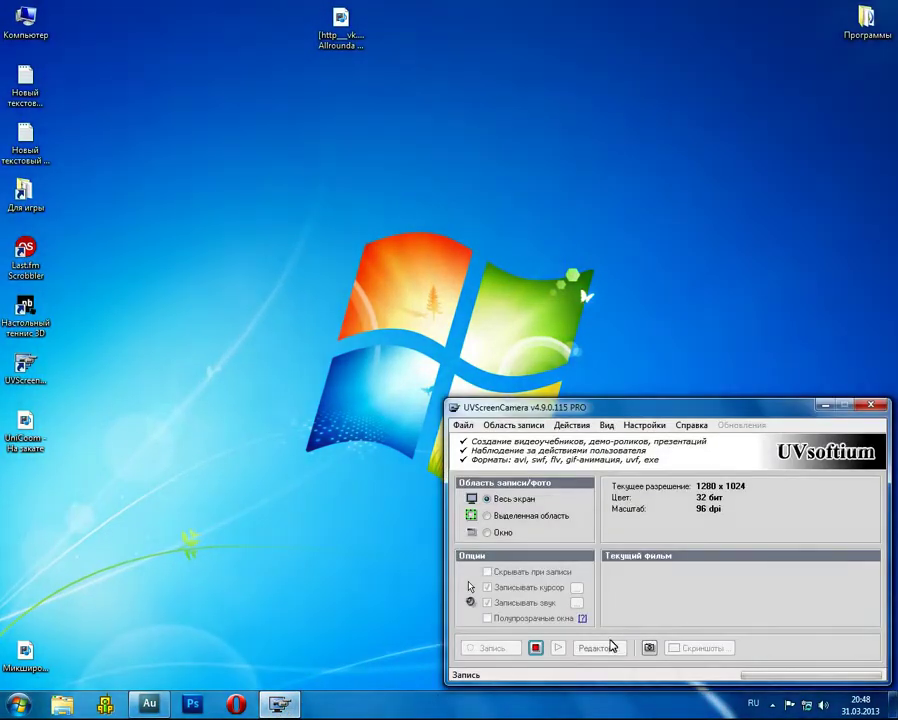